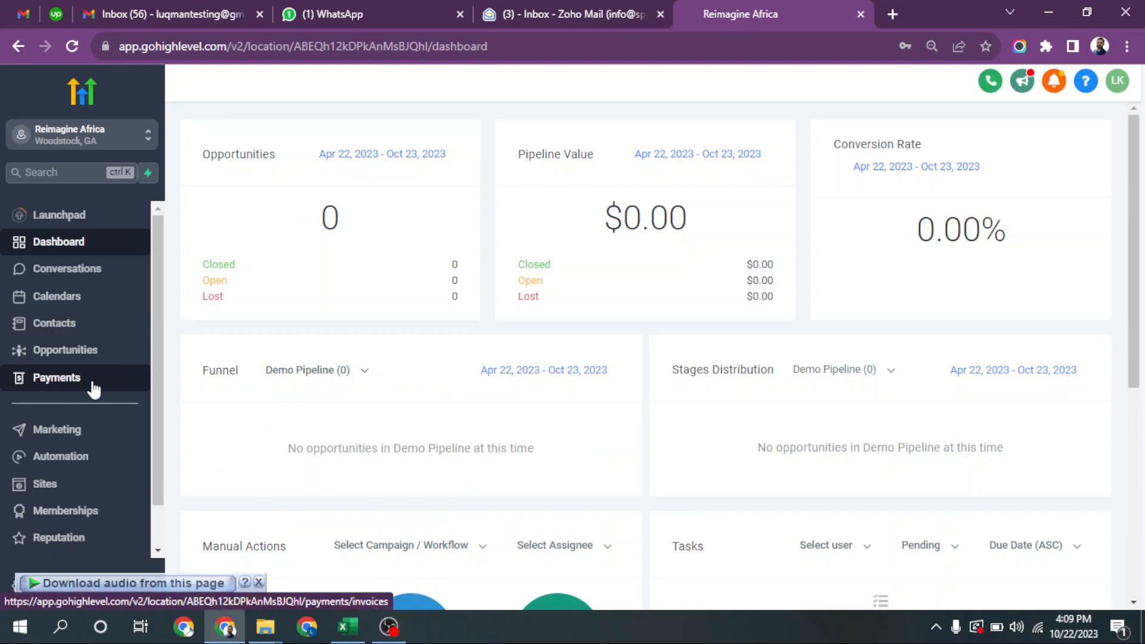
Start a new one-time invoice from the invoices area of Payments
click(69, 379)
mouse_move(286, 128)
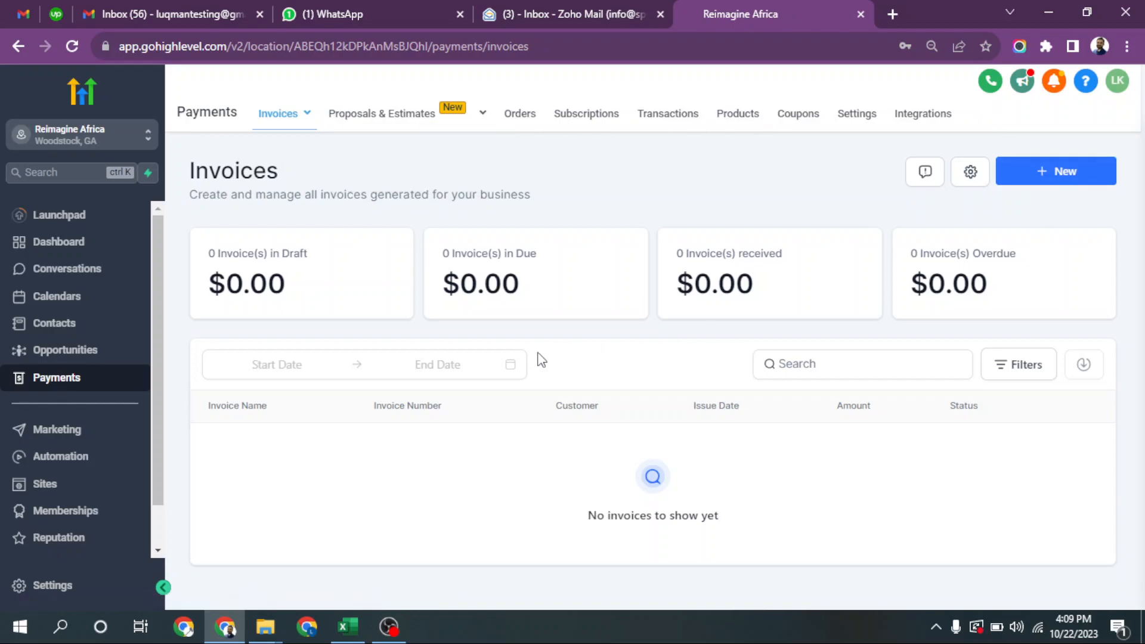
drag(208, 179, 283, 179)
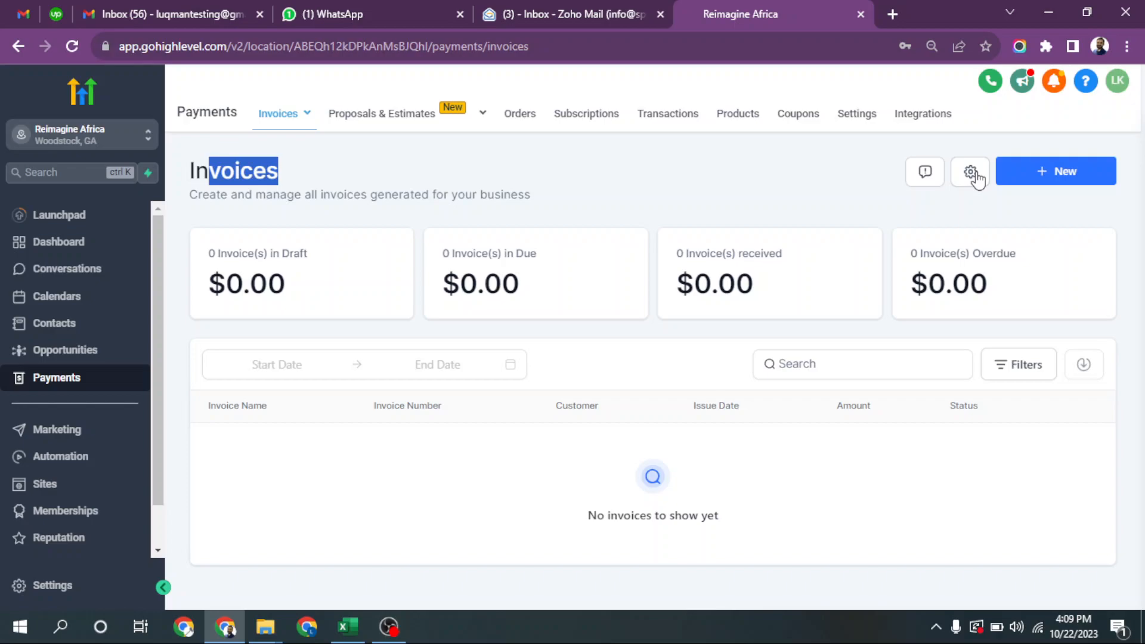
click(1067, 176)
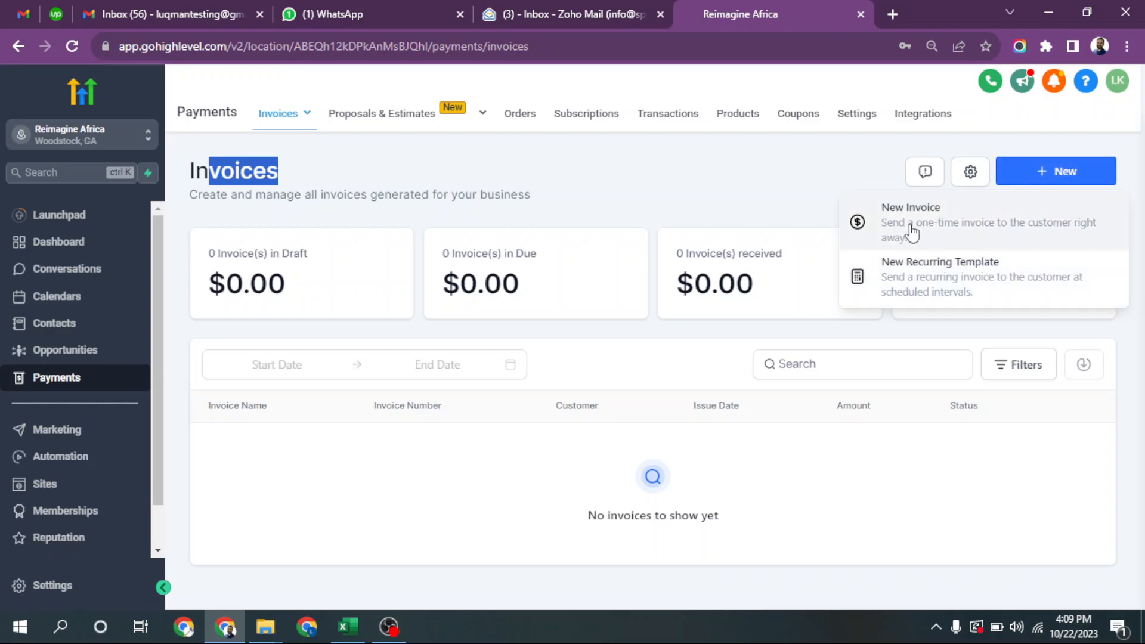
click(931, 218)
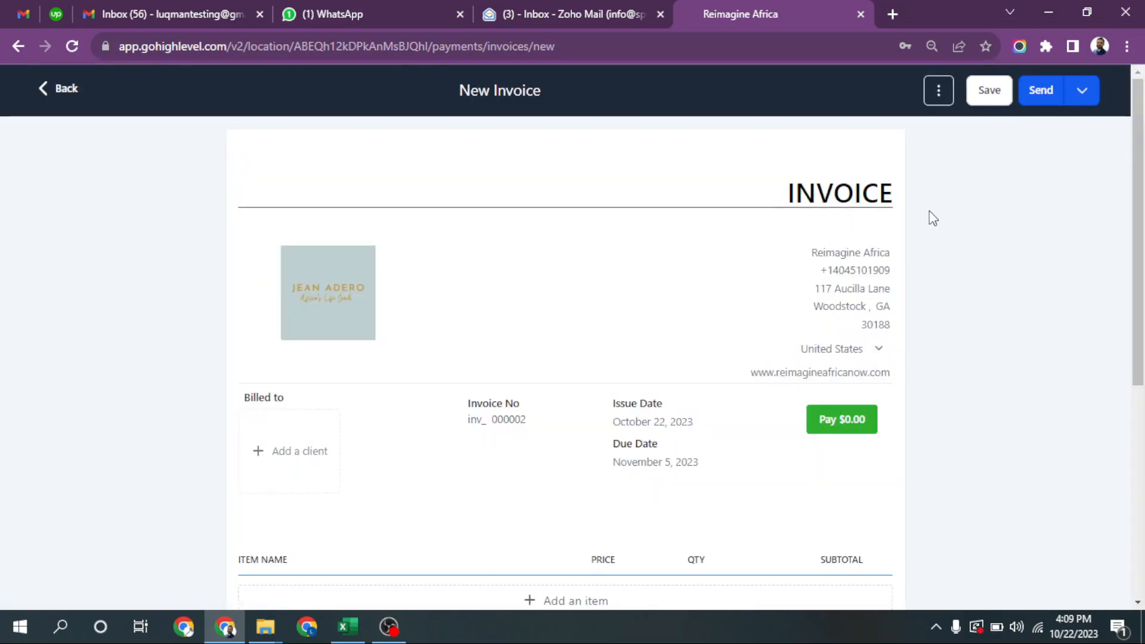
Rename the invoice with the customer's name followed by "Course Oct2023"
click(485, 92)
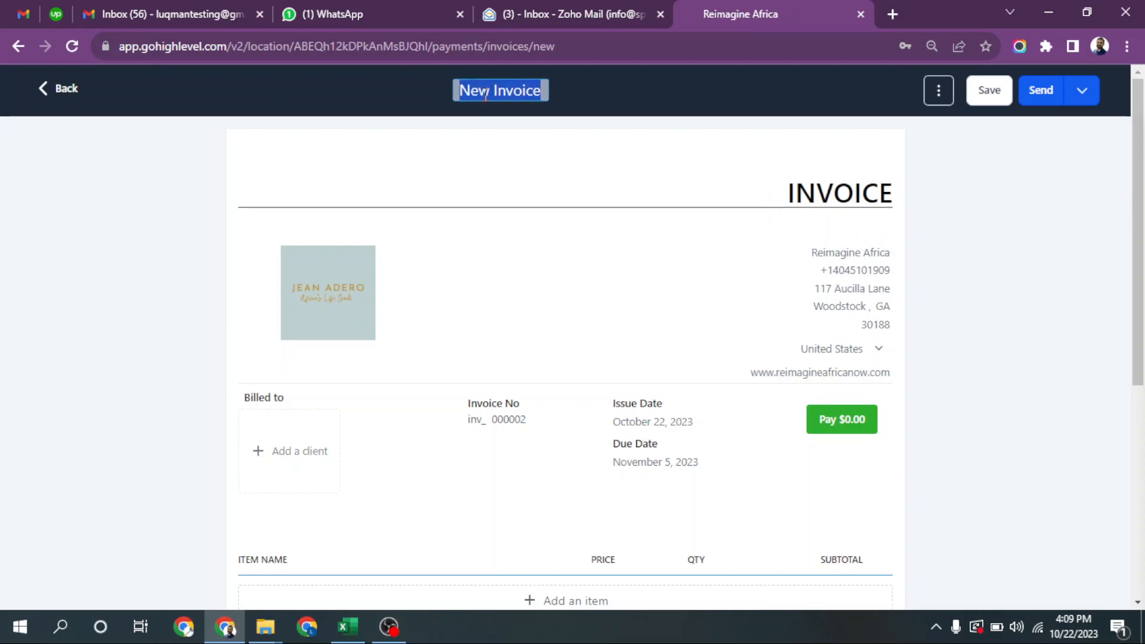
text(Luqman)
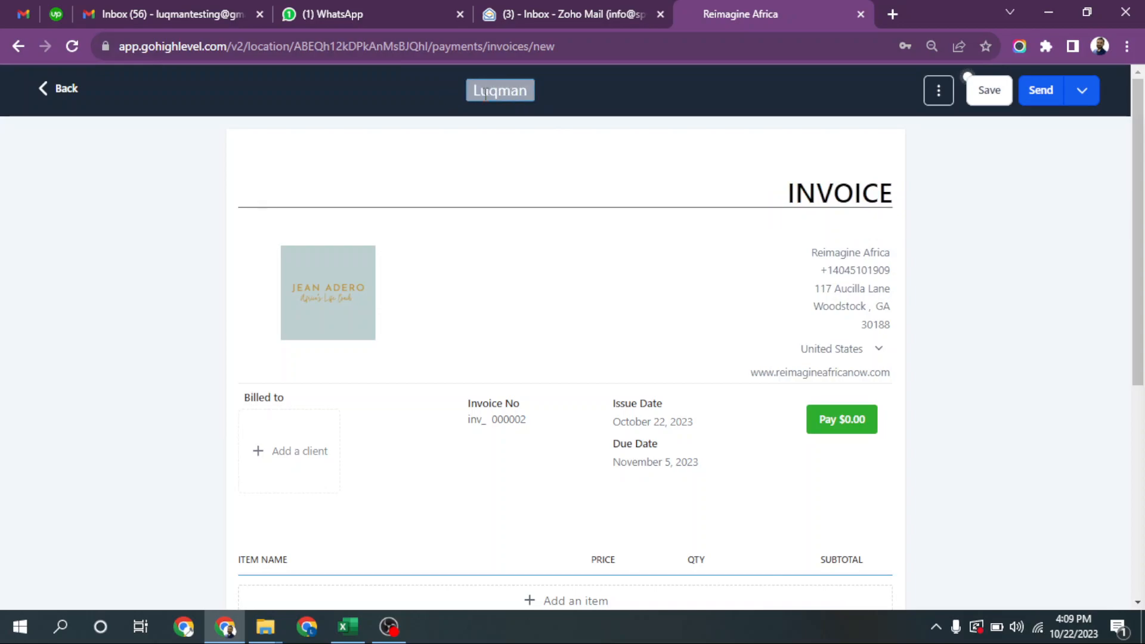
text( Course)
click(554, 127)
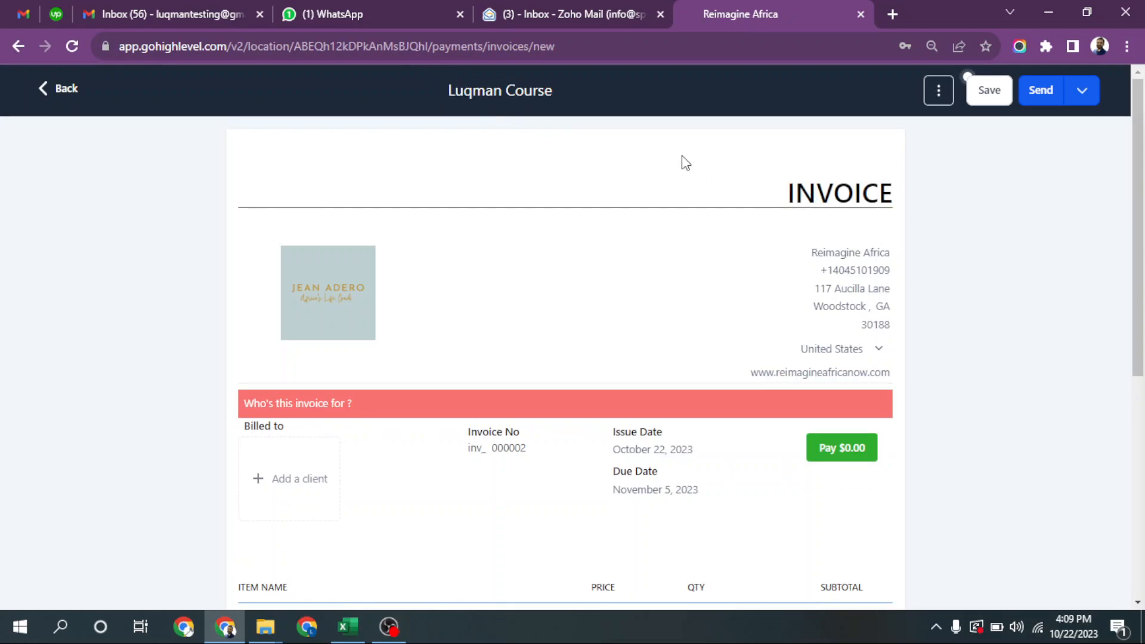
click(517, 90)
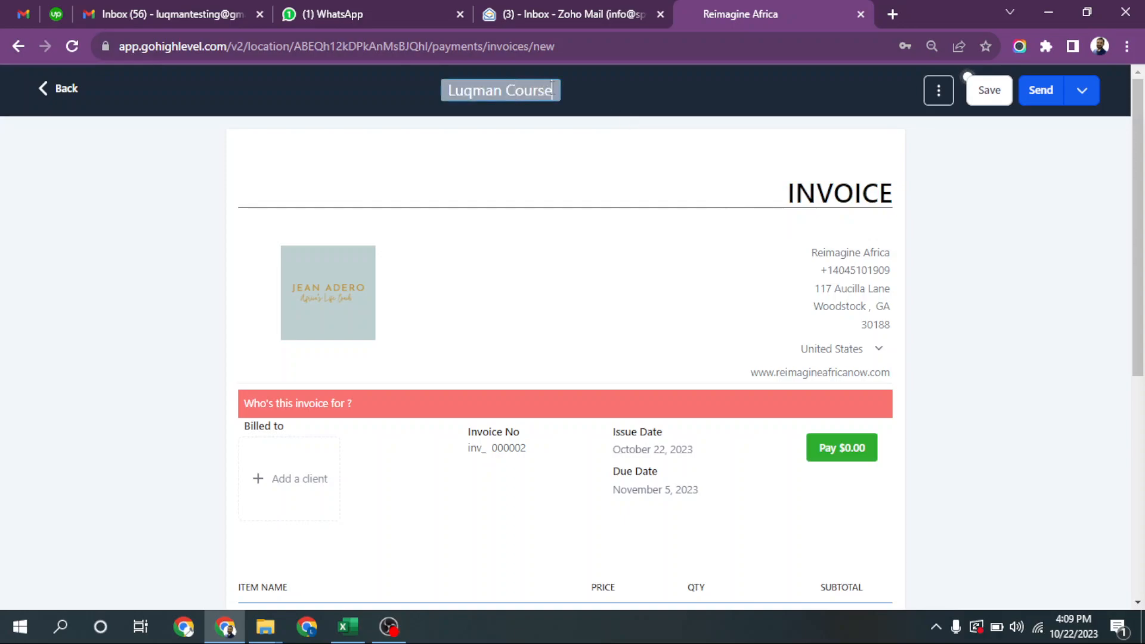
text(Oct 2023)
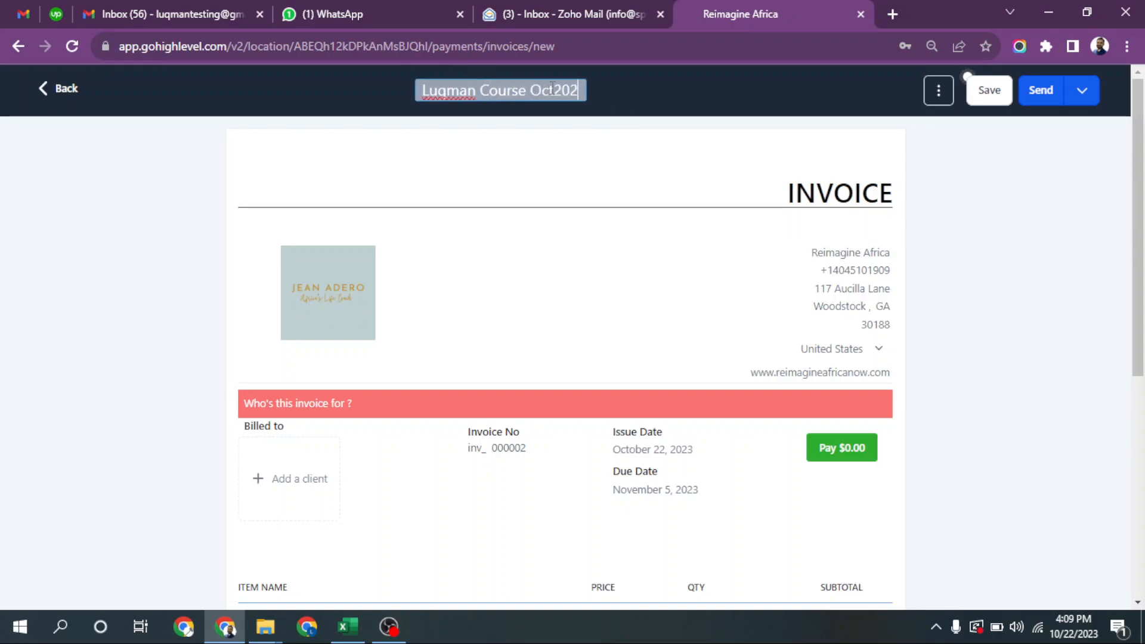
click(686, 174)
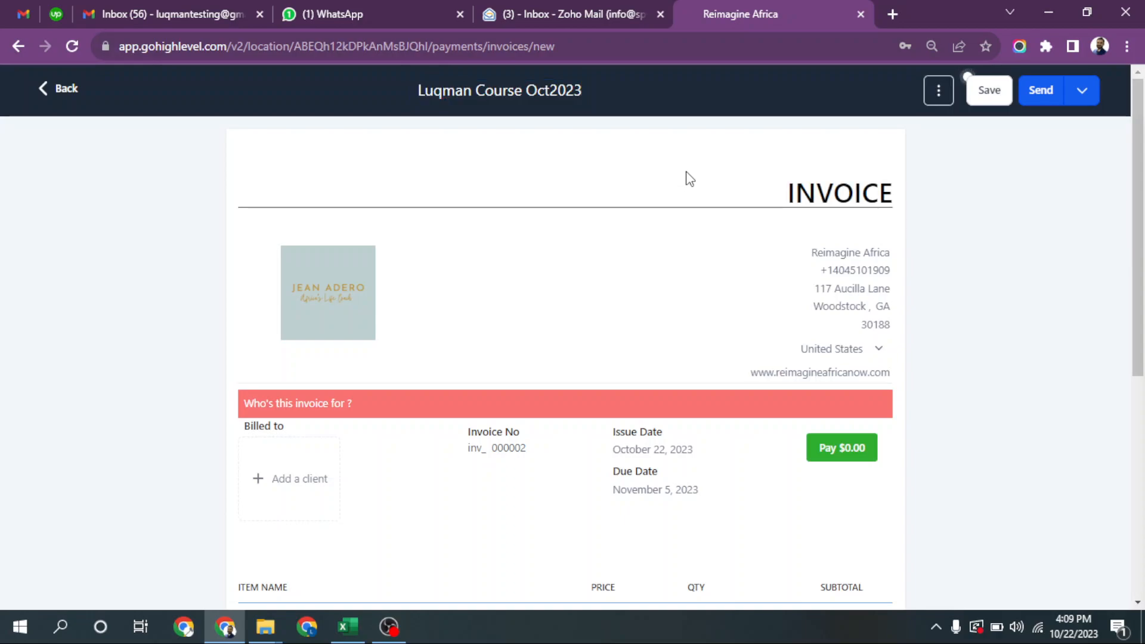
drag(798, 197, 862, 197)
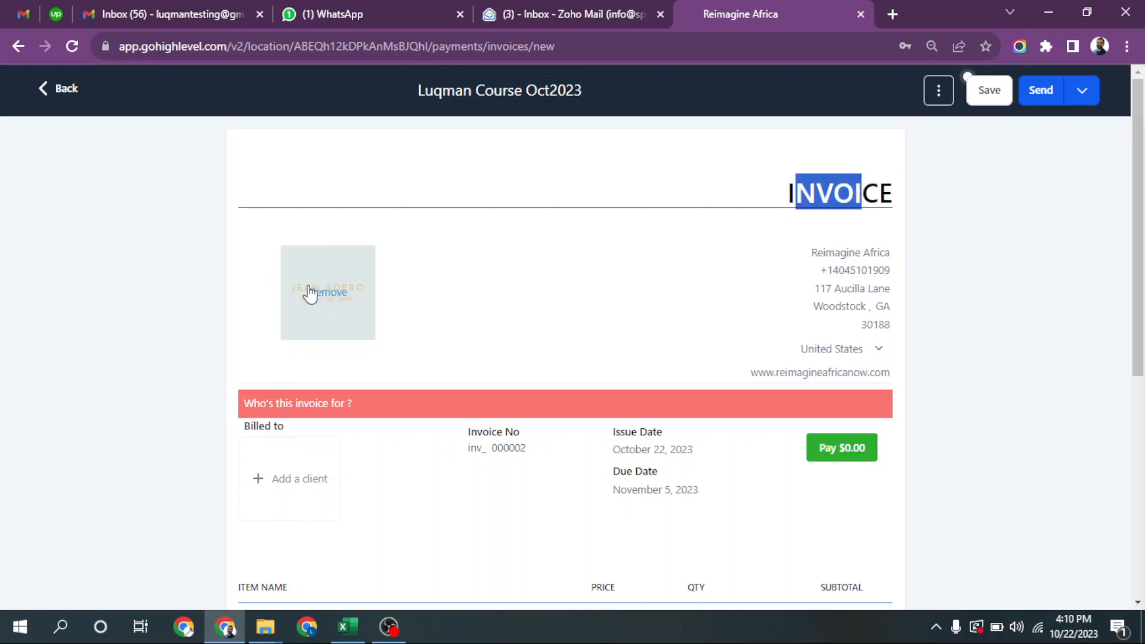
scroll(545, 276, down, 3)
scroll(812, 197, up, 1)
scroll(812, 197, up, 2)
drag(835, 252, 871, 358)
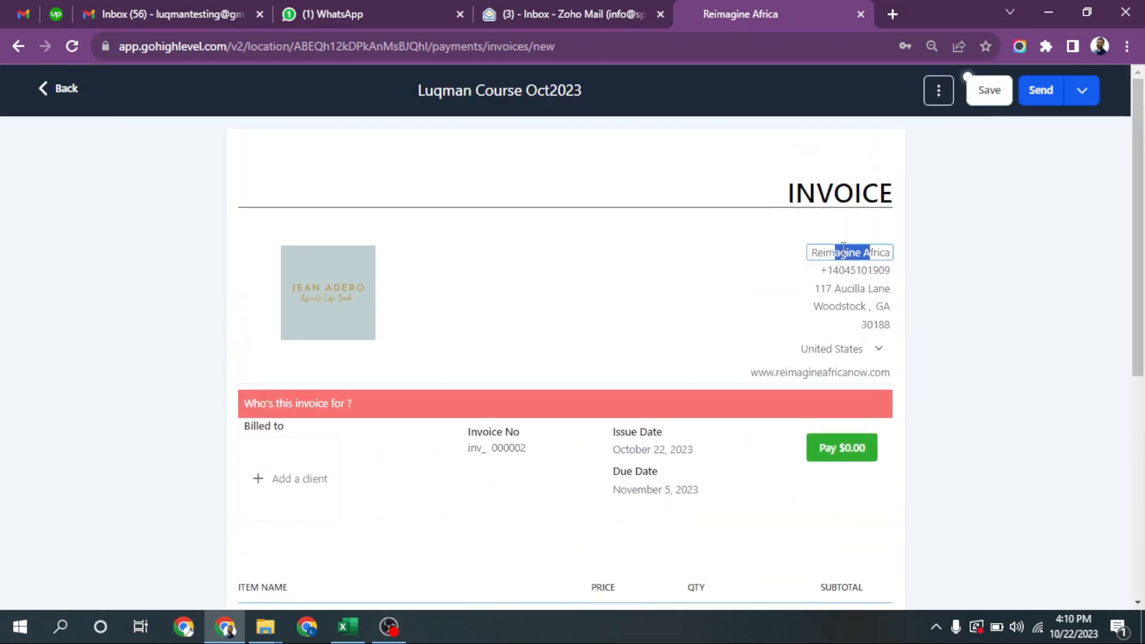
Search the client list by the customer's name and bill the invoice to the existing client "1st Course"
scroll(825, 332, down, 3)
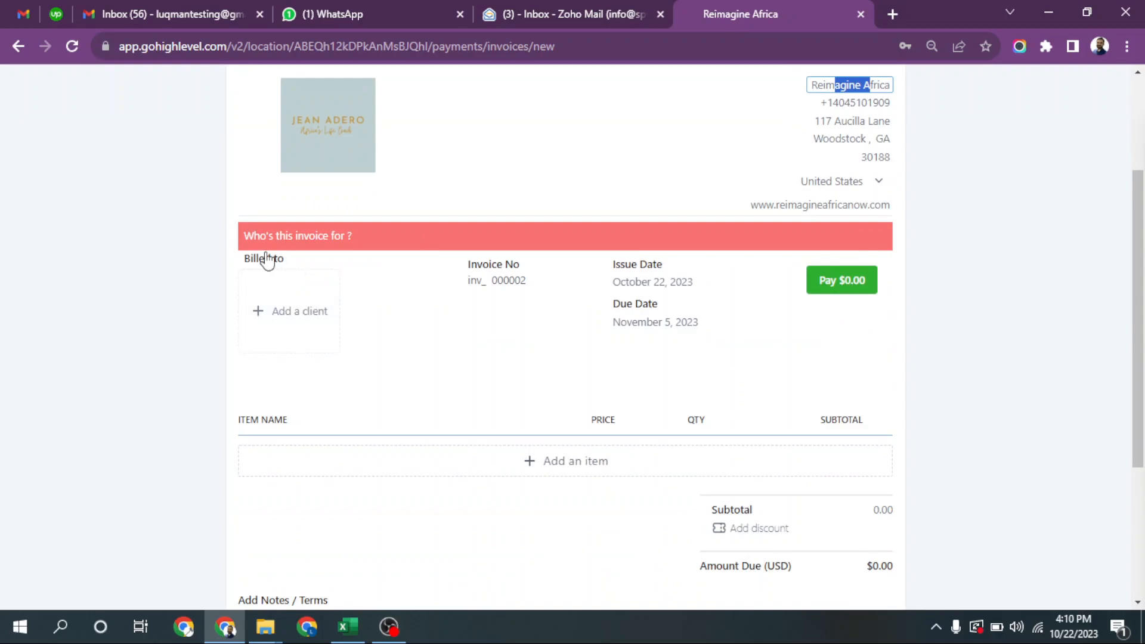
click(276, 316)
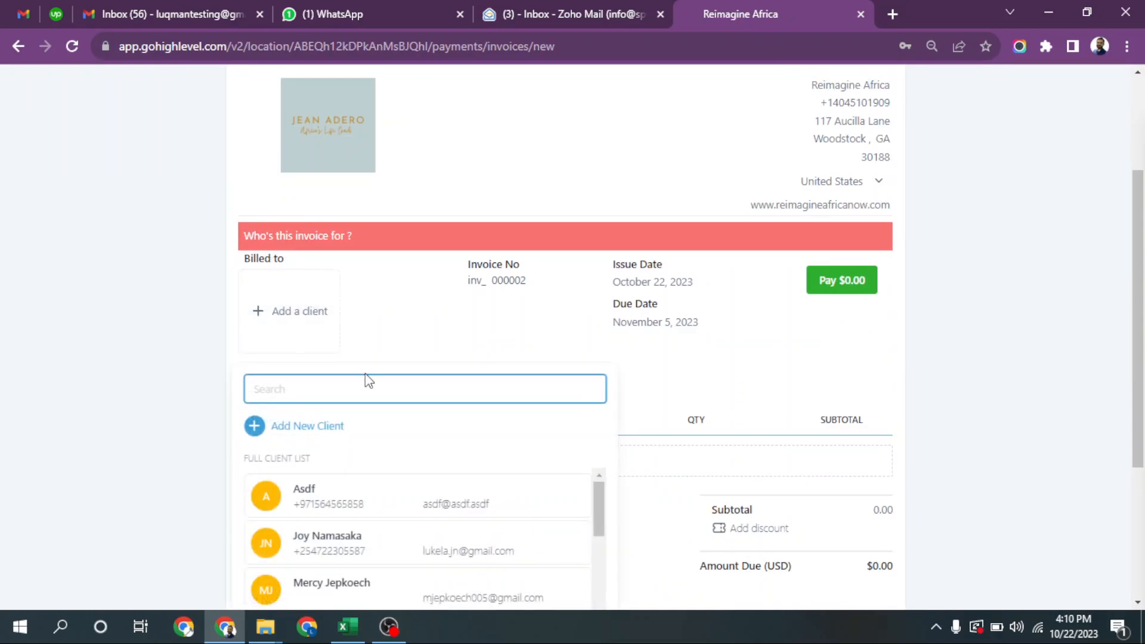
text(luqman)
scroll(457, 430, down, 2)
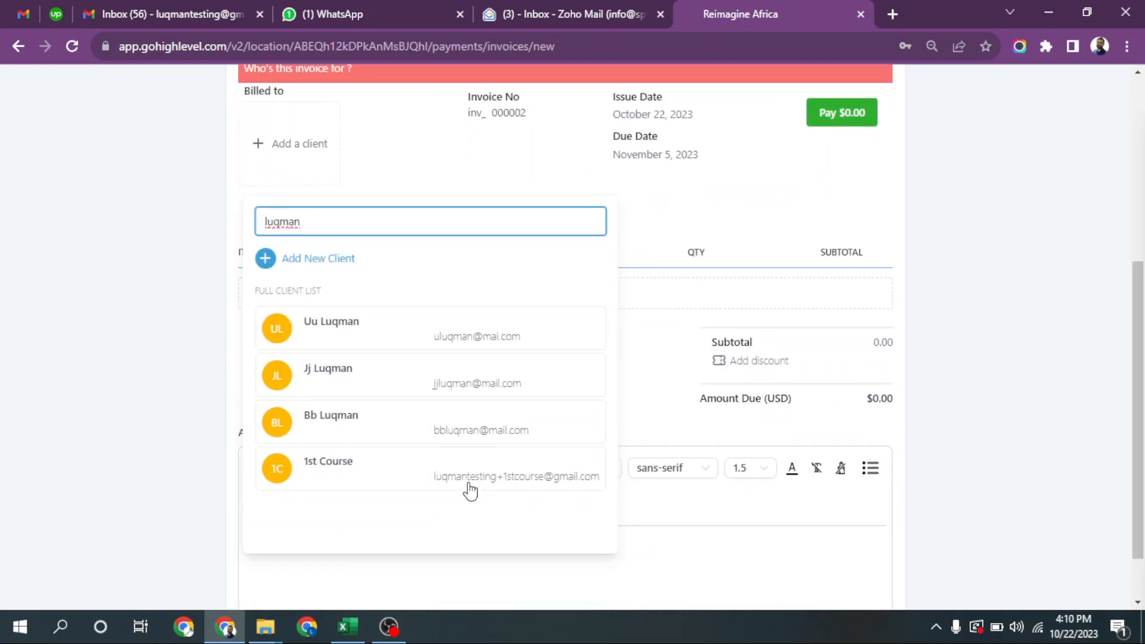
click(367, 476)
scroll(310, 237, up, 2)
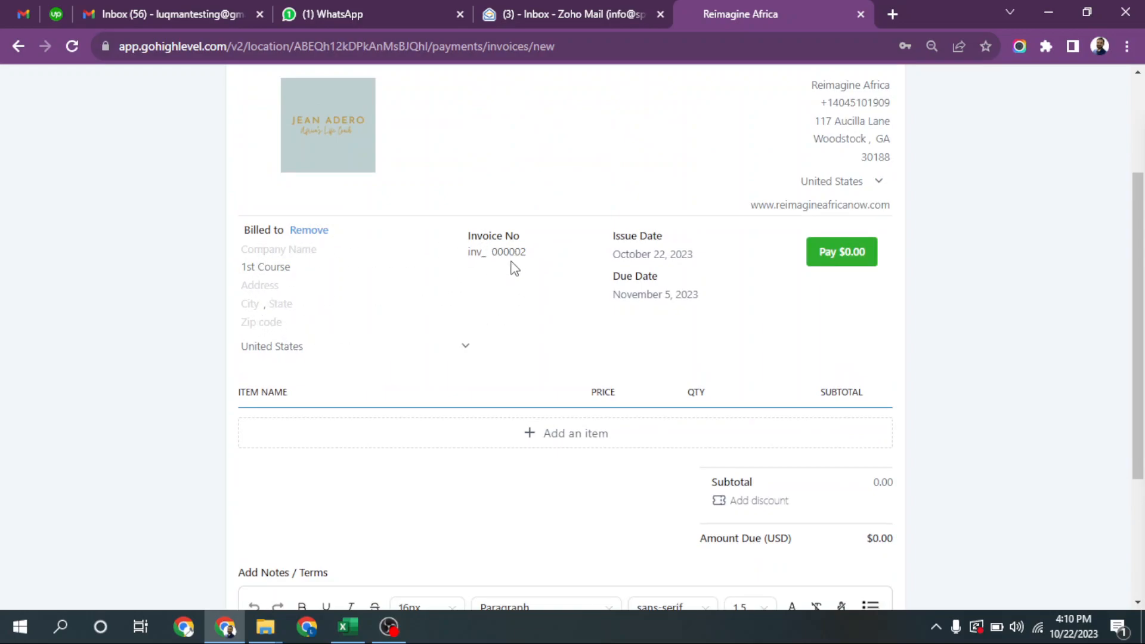
drag(502, 252, 524, 251)
click(511, 254)
click(536, 240)
click(688, 257)
click(678, 260)
click(678, 260)
click(677, 258)
Set the invoice's due date to November 10, 2023
click(669, 295)
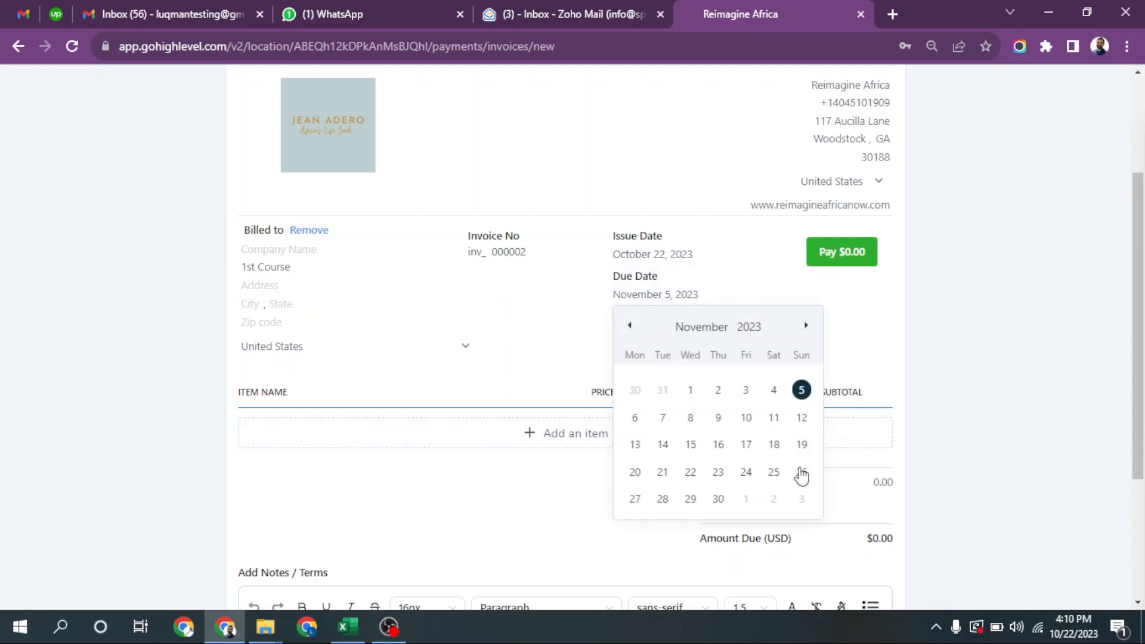
click(746, 419)
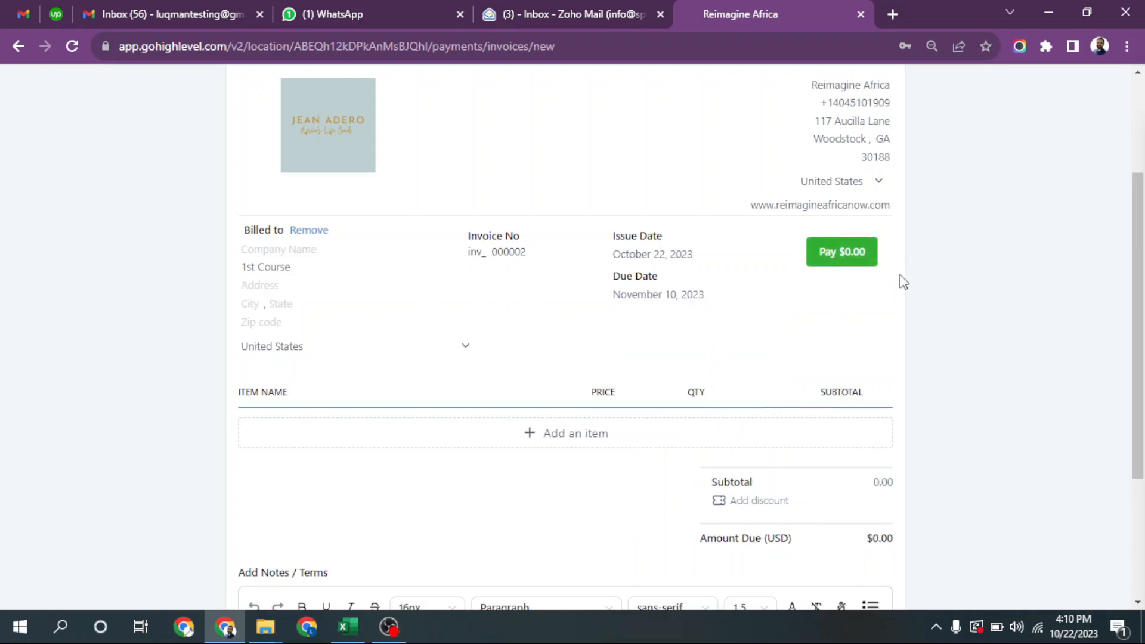
Add the product Dream Your Life to the invoice with the price "Dream Your Life @ 1999"
scroll(292, 346, down, 3)
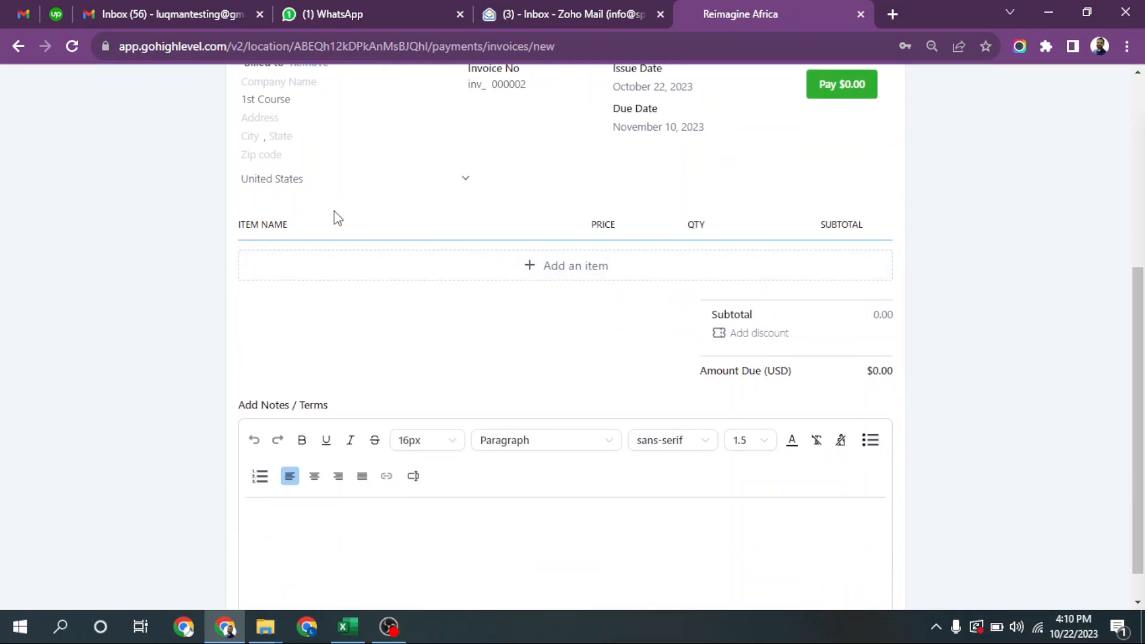
click(580, 283)
click(405, 143)
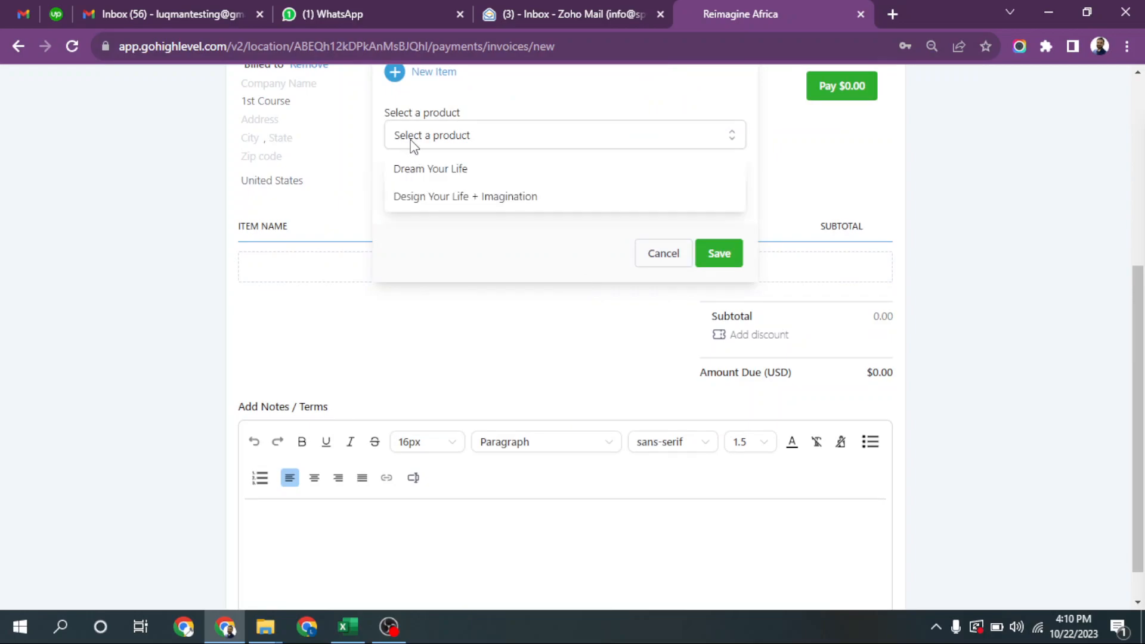
click(430, 168)
click(498, 191)
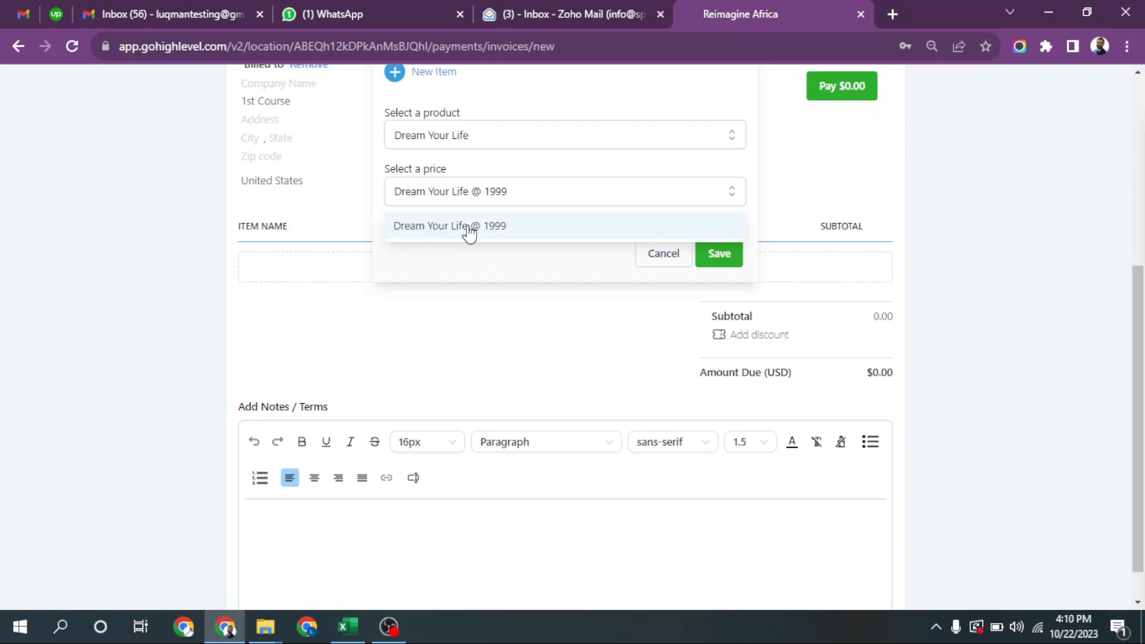
click(498, 224)
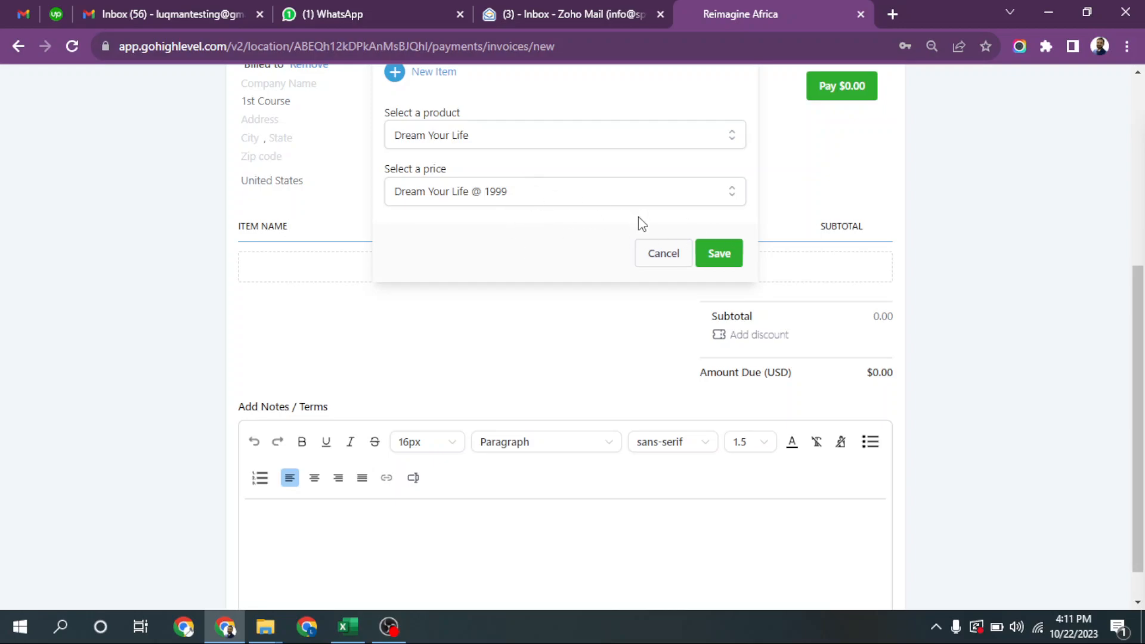
click(719, 254)
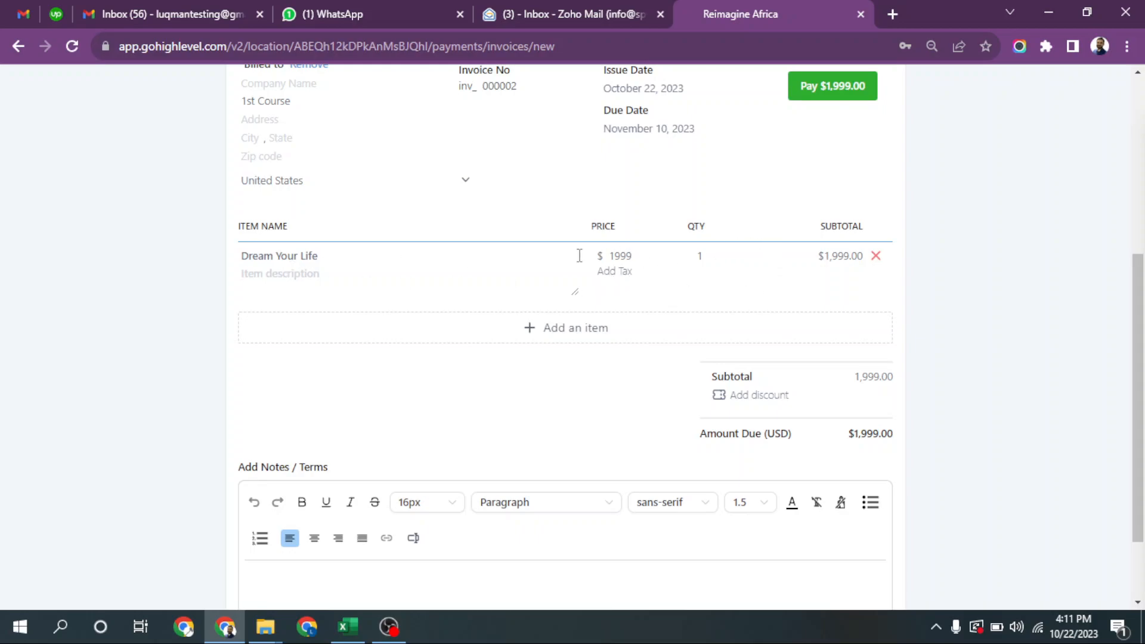
click(256, 280)
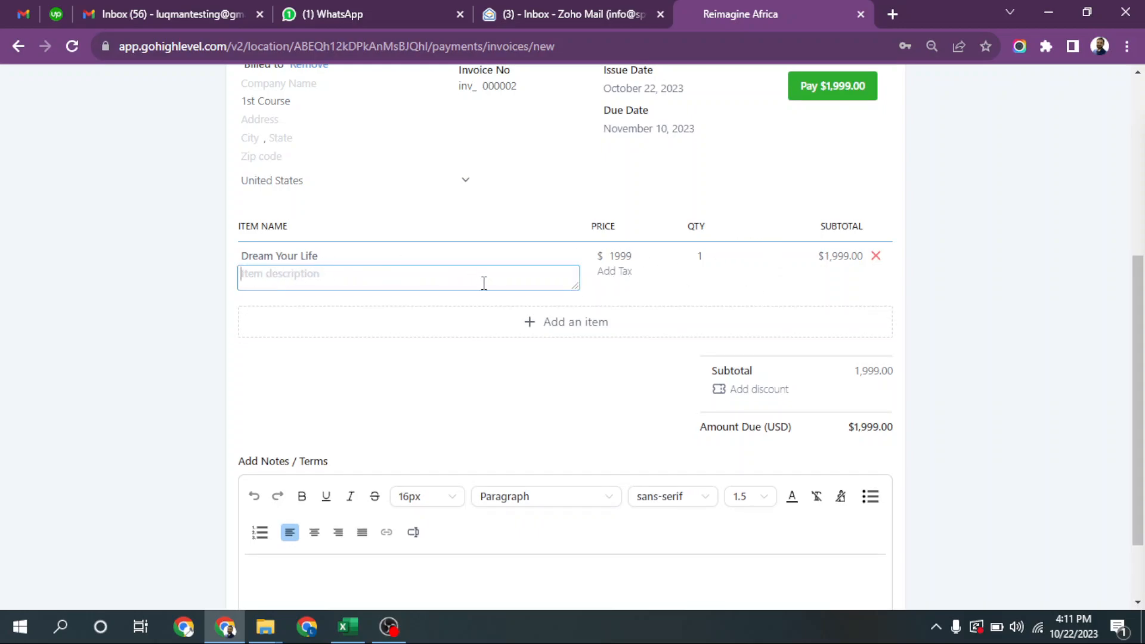
click(549, 323)
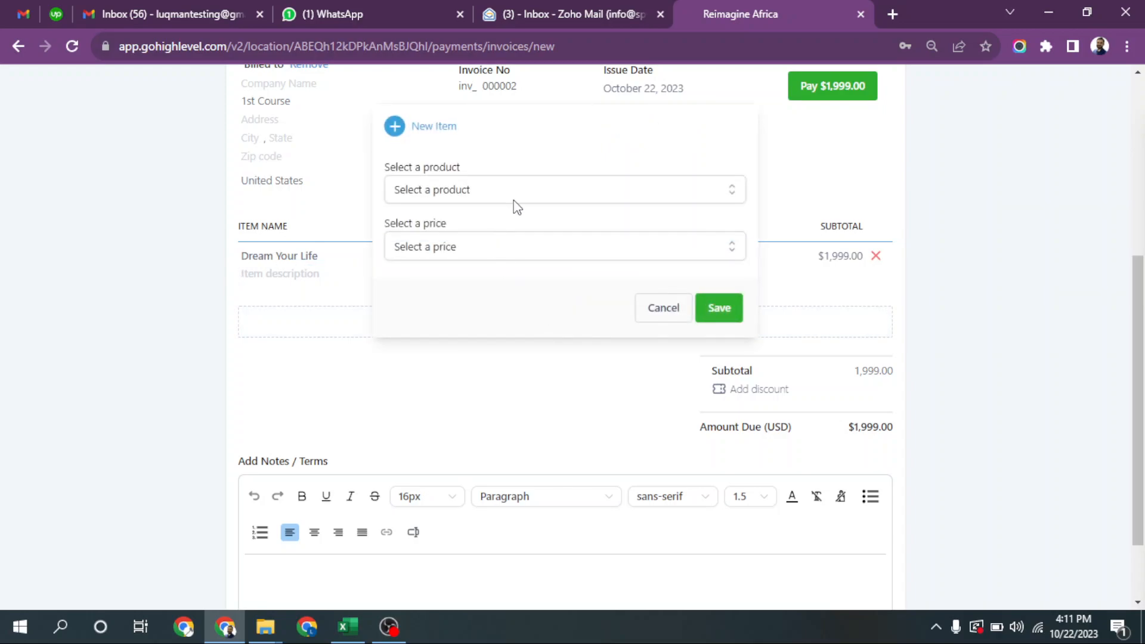
click(663, 308)
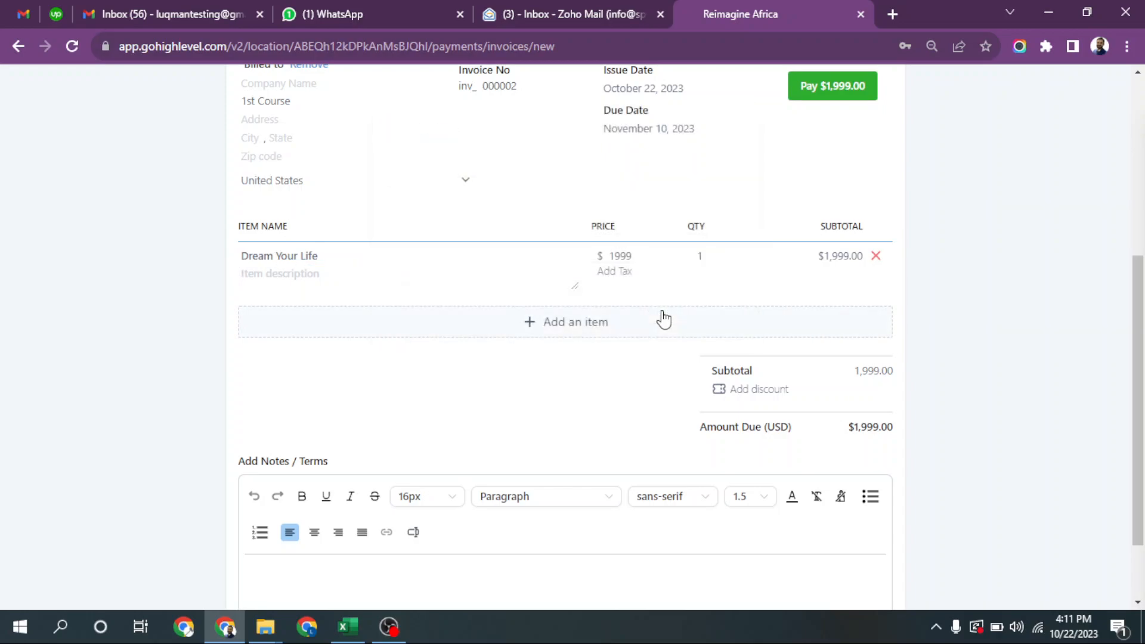
Add the product Design Your Life + Imagination to the invoice at the price of 3999
click(599, 322)
click(555, 188)
click(456, 251)
click(567, 247)
click(650, 278)
click(718, 307)
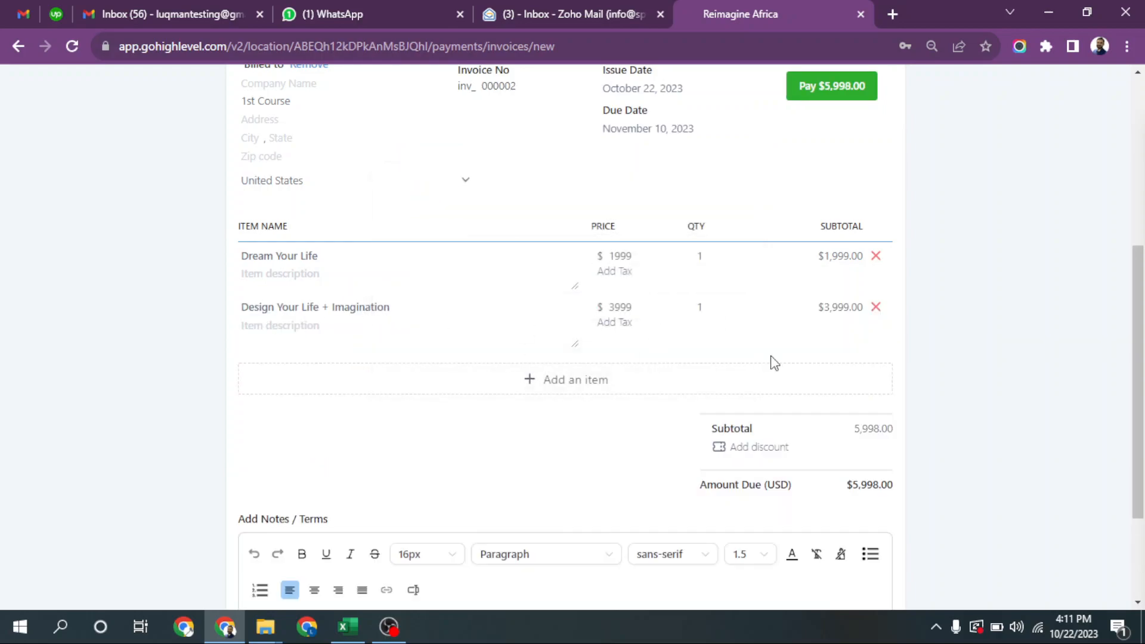
Apply a 10% discount to the invoice subtotal
scroll(847, 339, down, 3)
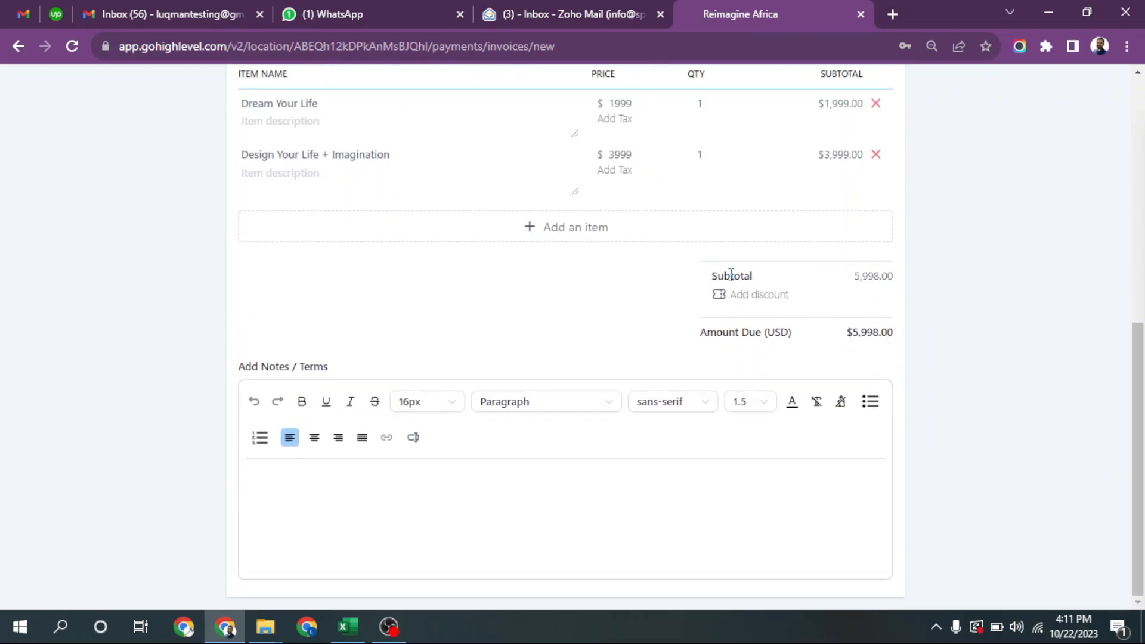
drag(723, 334, 849, 335)
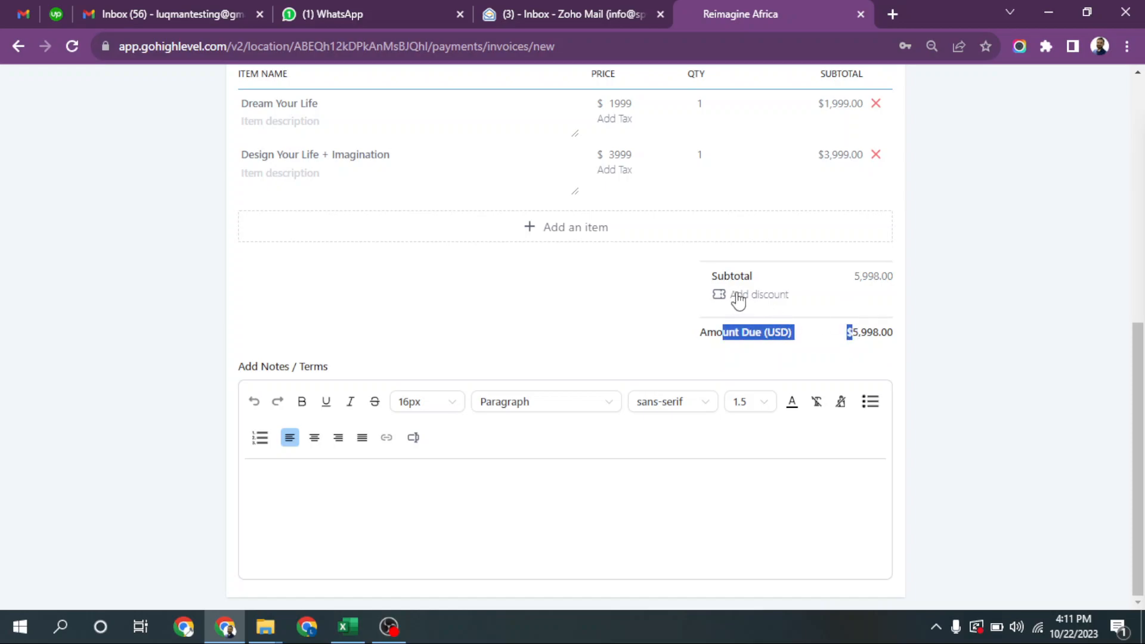
click(736, 296)
drag(614, 374, 639, 377)
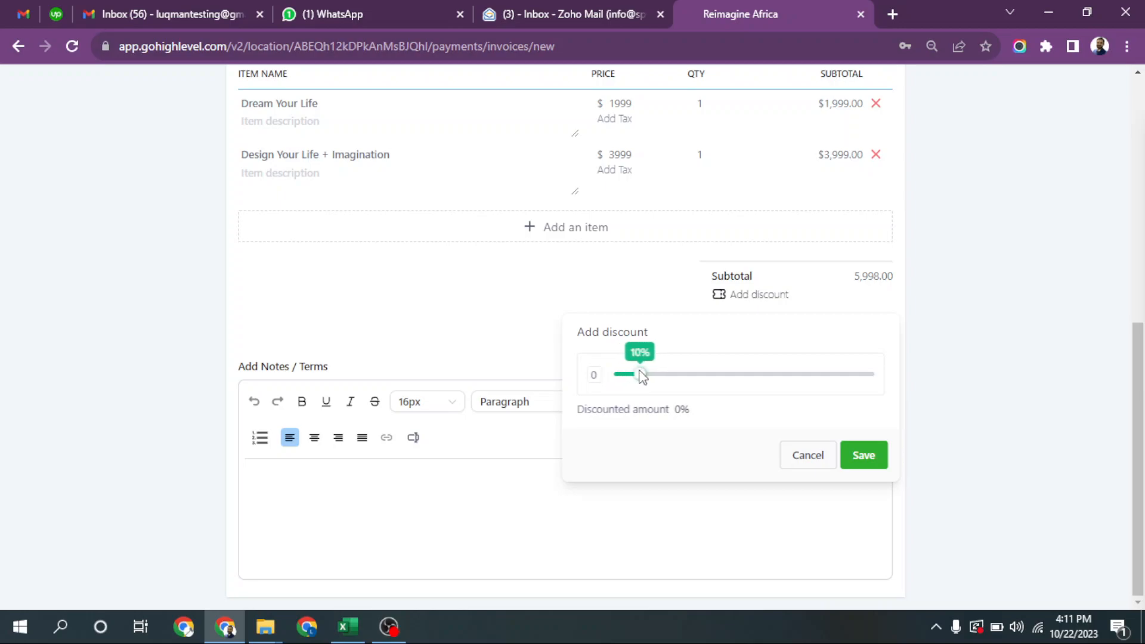
click(875, 456)
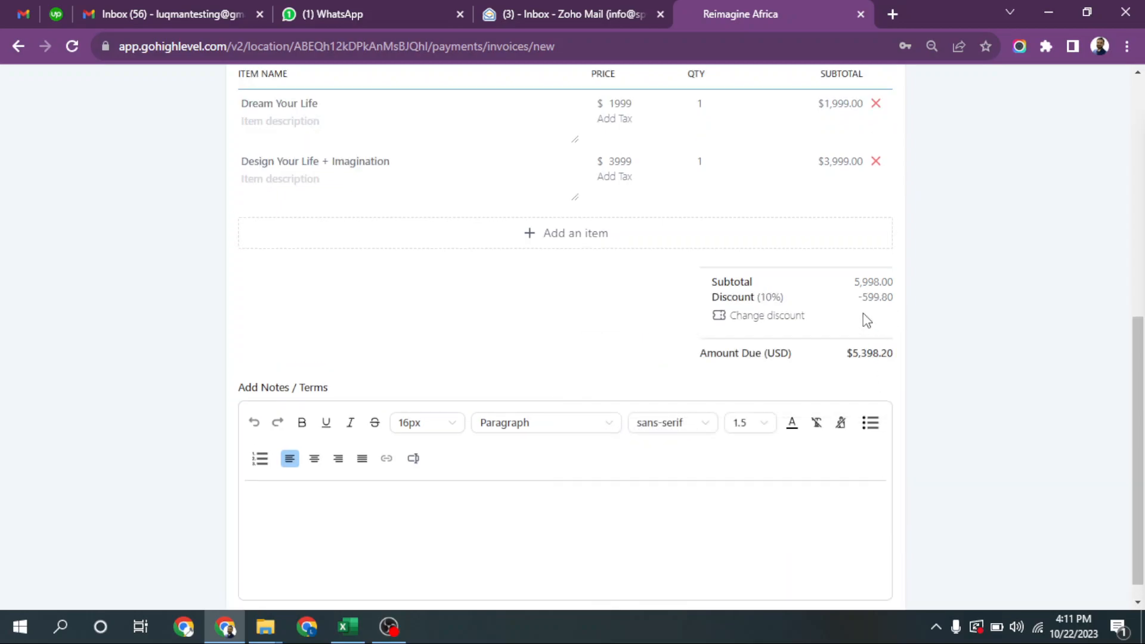
Remove the invoice discount by setting it back to 0%
click(794, 322)
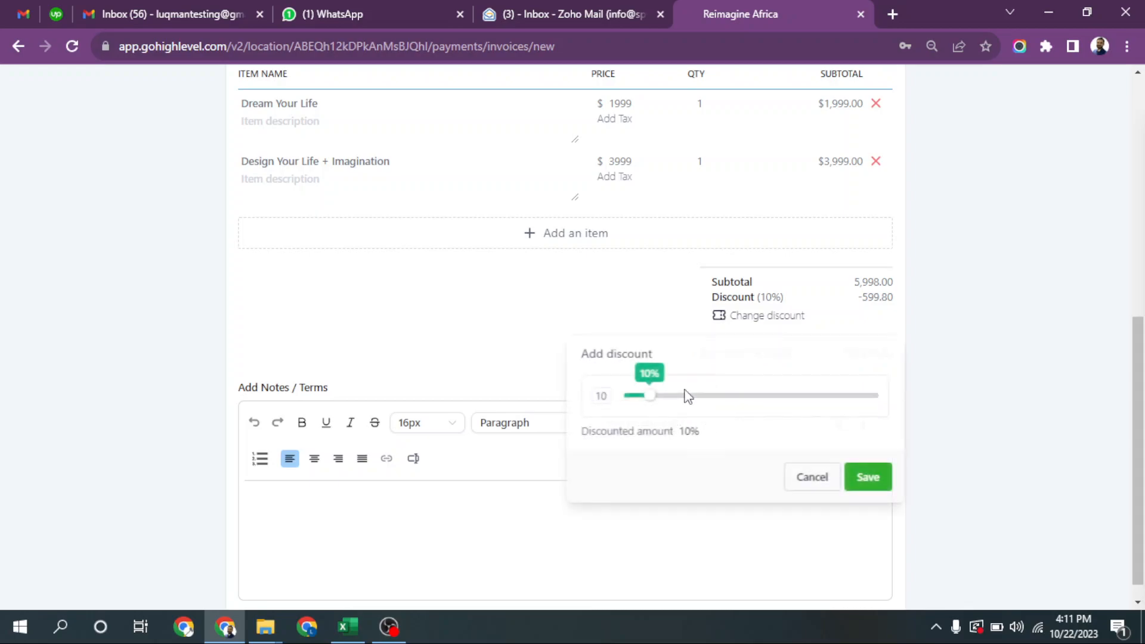
drag(641, 393, 611, 395)
click(866, 476)
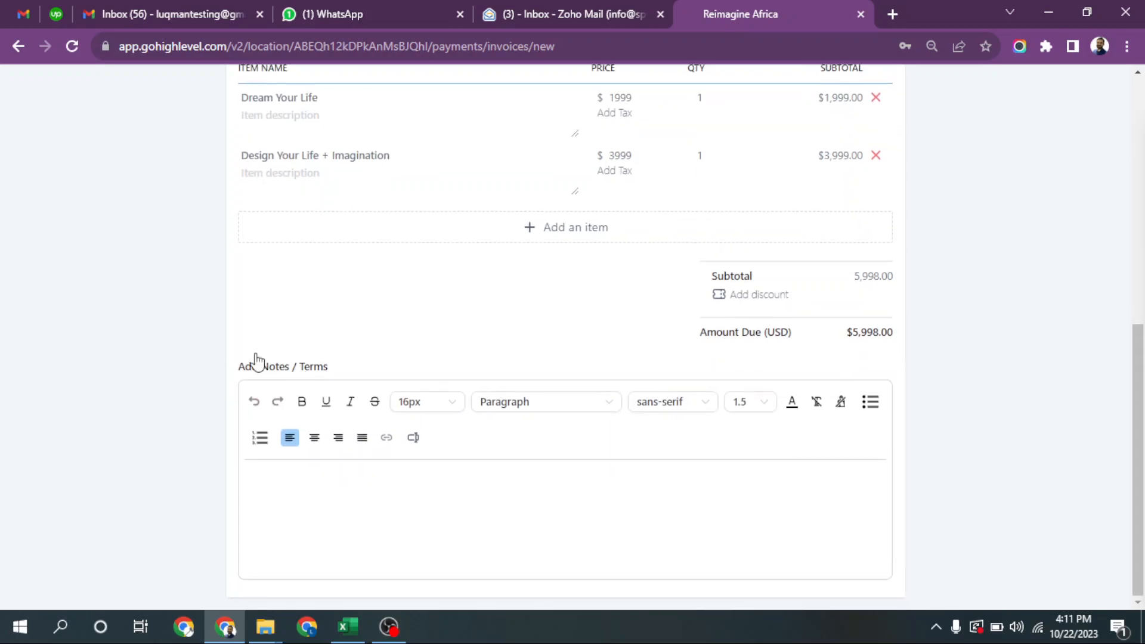
Enter "enroll in the course and memeberhsip" in the invoice's notes and terms
drag(251, 365, 350, 368)
click(366, 517)
text(enroll in the)
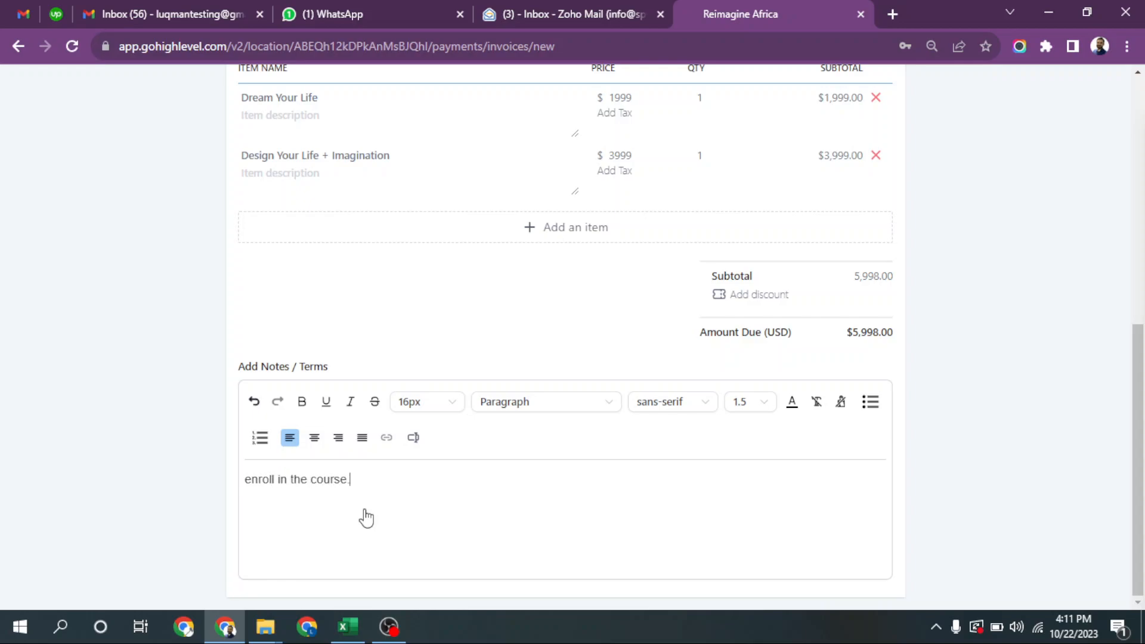
text( course and memeberhsip)
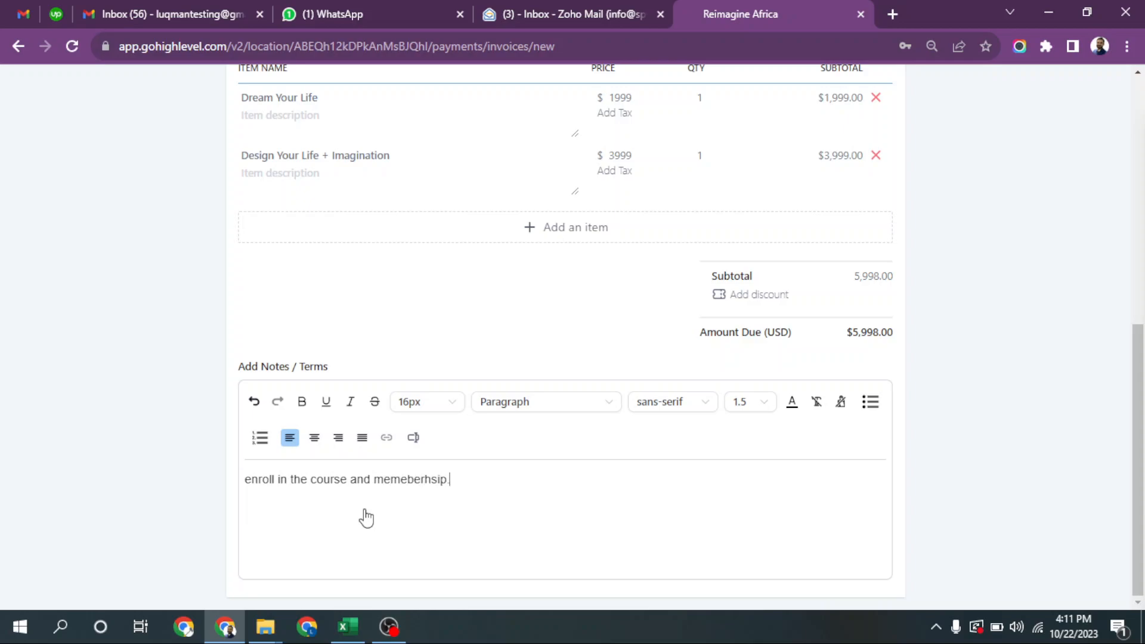
Add the line "terms and condition." below the invoice note and correct the misspelled word above it to "membership"
key(Return)
text(term)
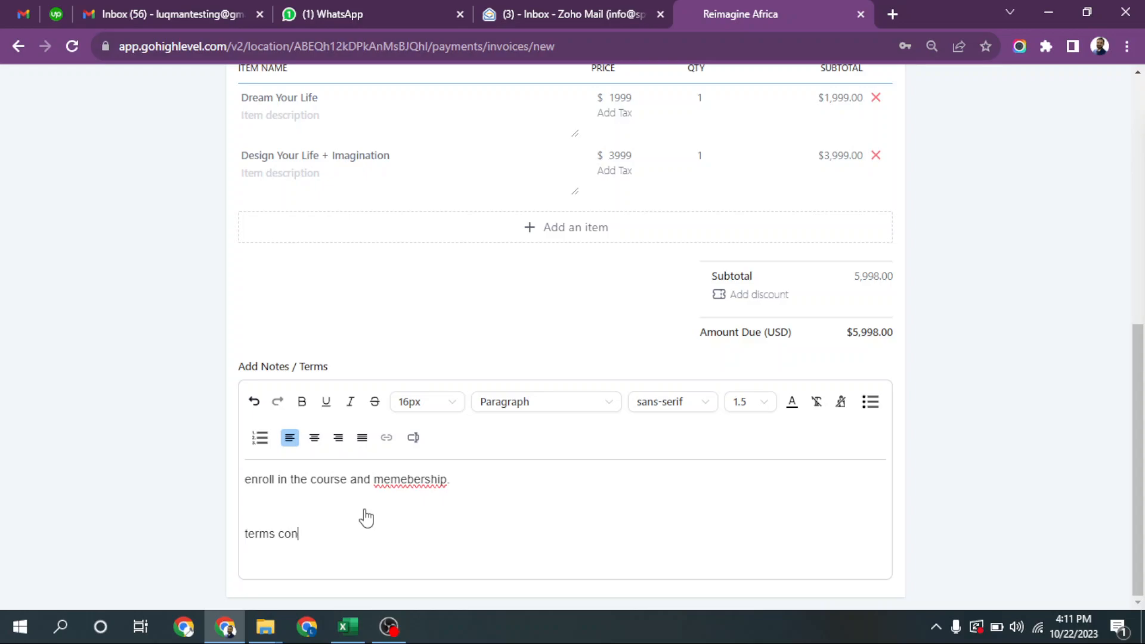
text(s and condit)
right_click(412, 481)
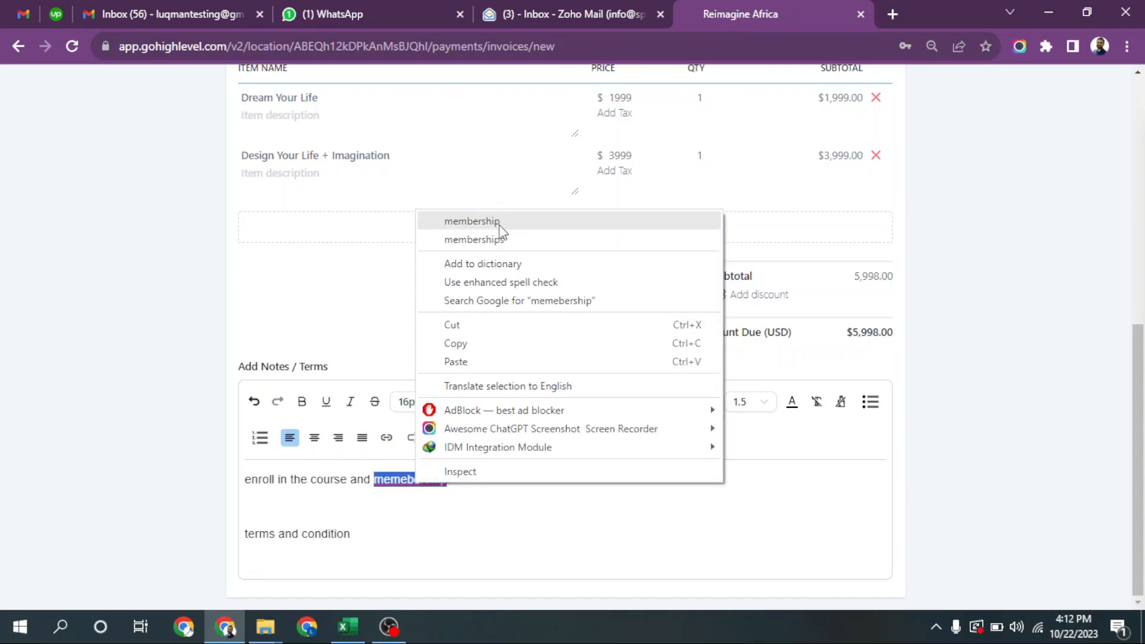
click(500, 226)
click(374, 543)
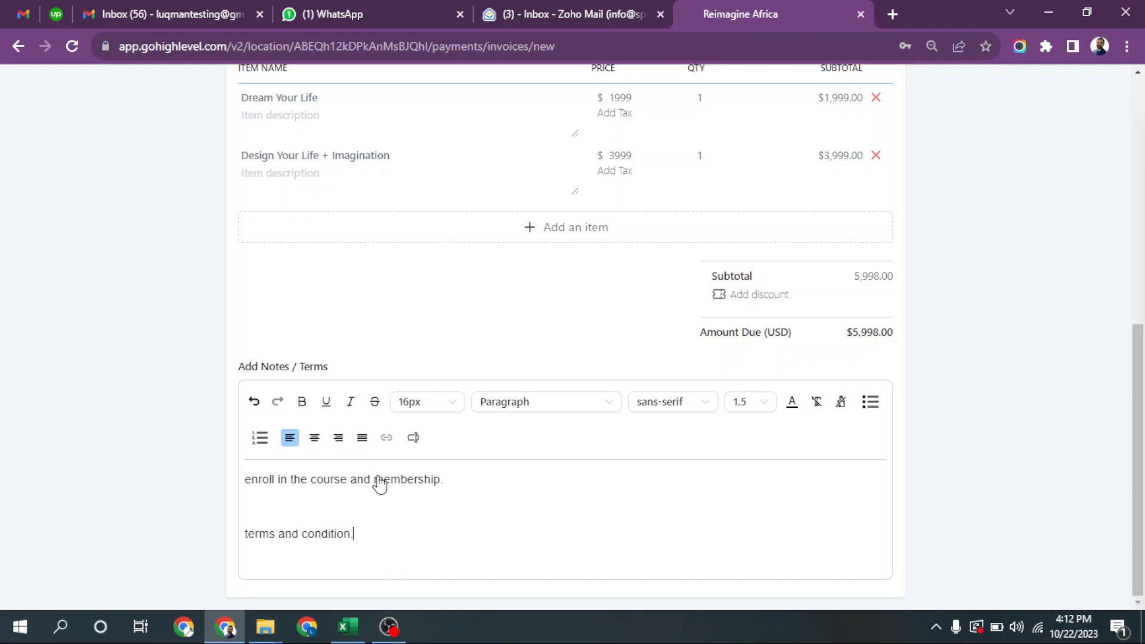
drag(248, 536, 353, 537)
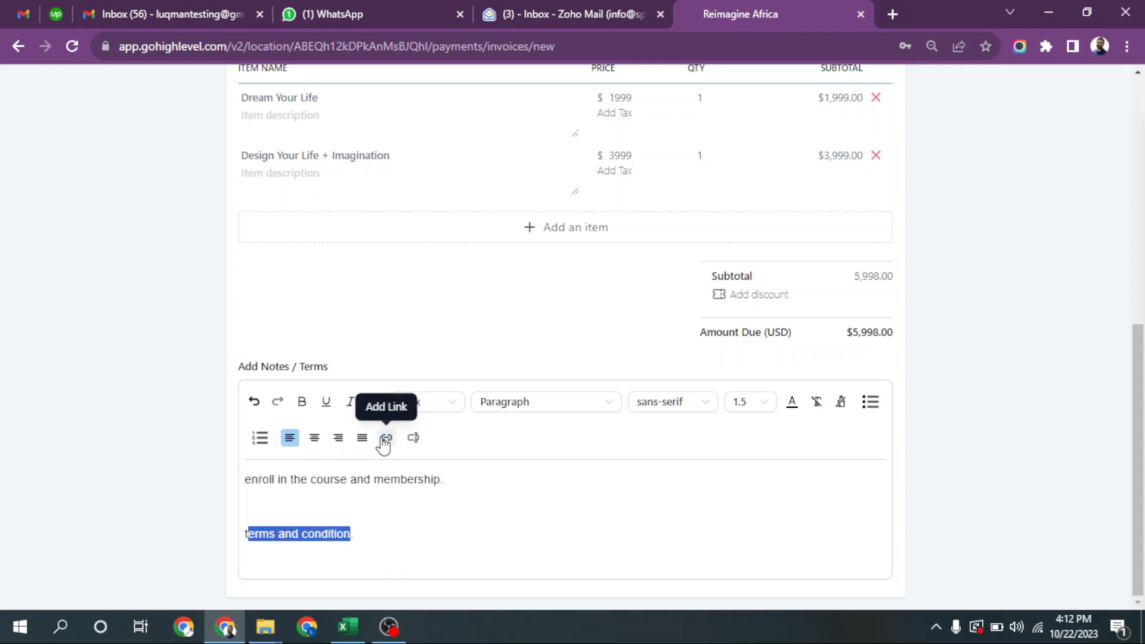
click(385, 438)
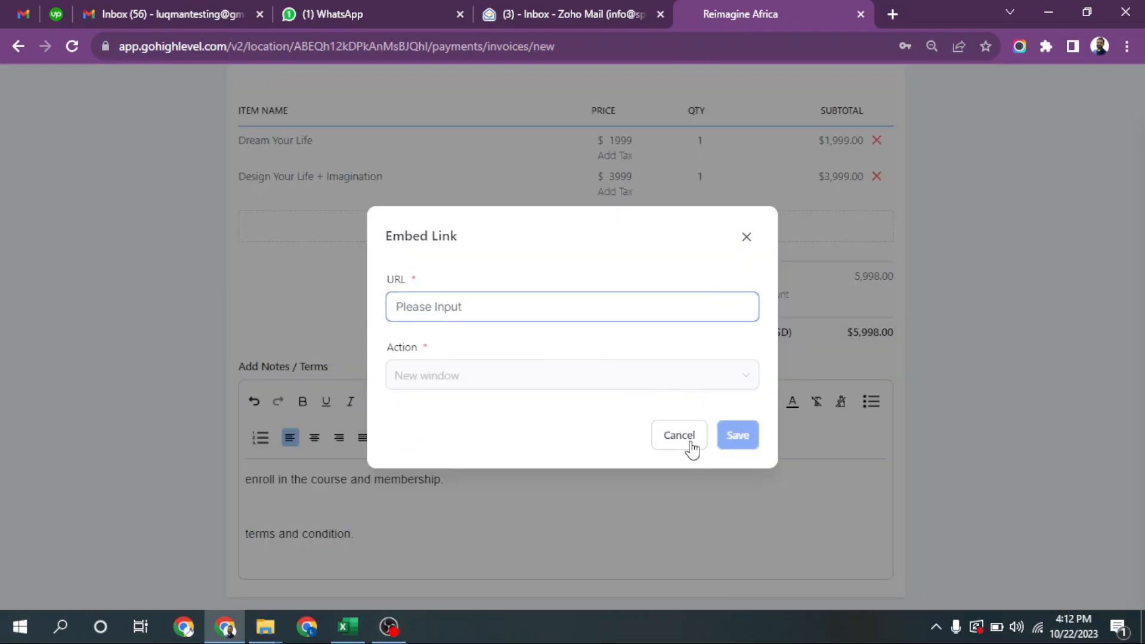
click(692, 447)
Send the finished invoice to the client by email only
scroll(613, 401, up, 7)
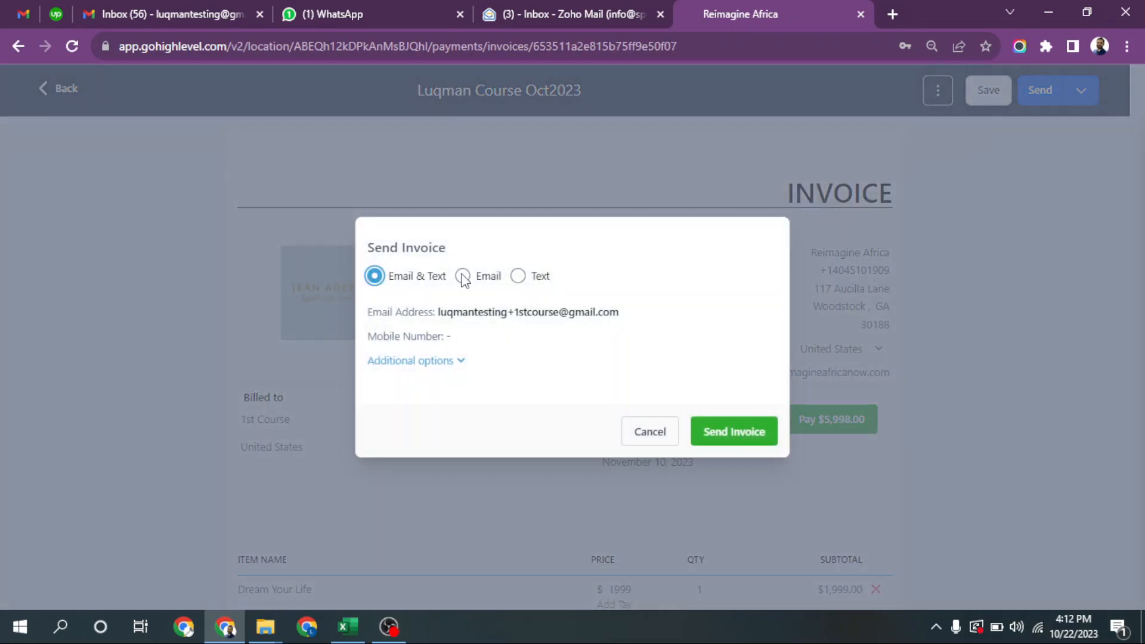
click(476, 279)
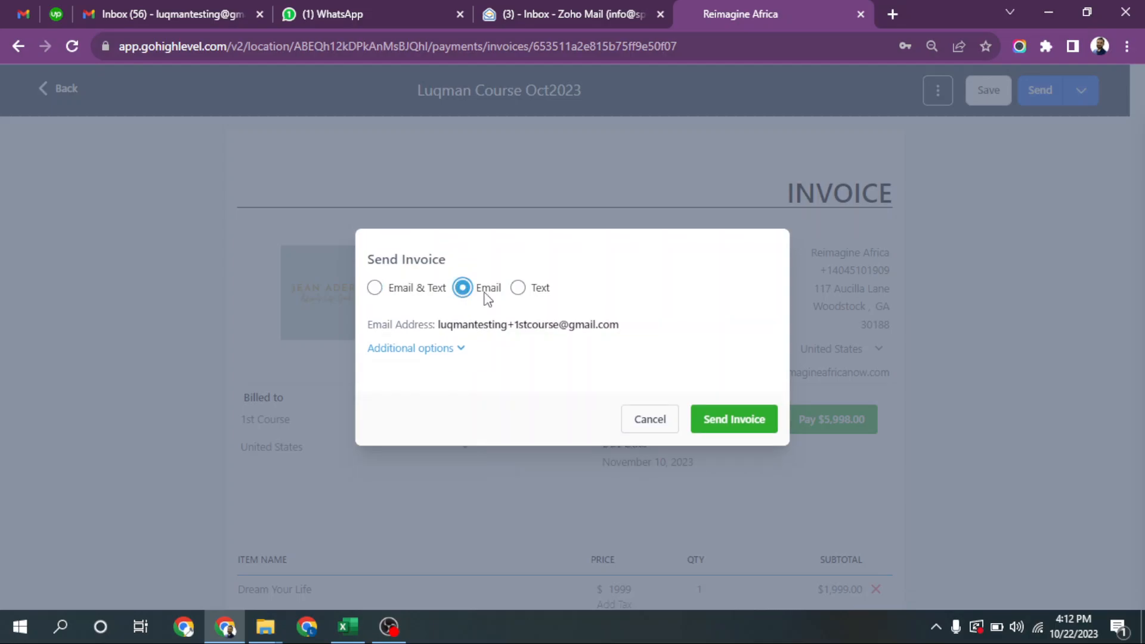
click(483, 291)
click(742, 426)
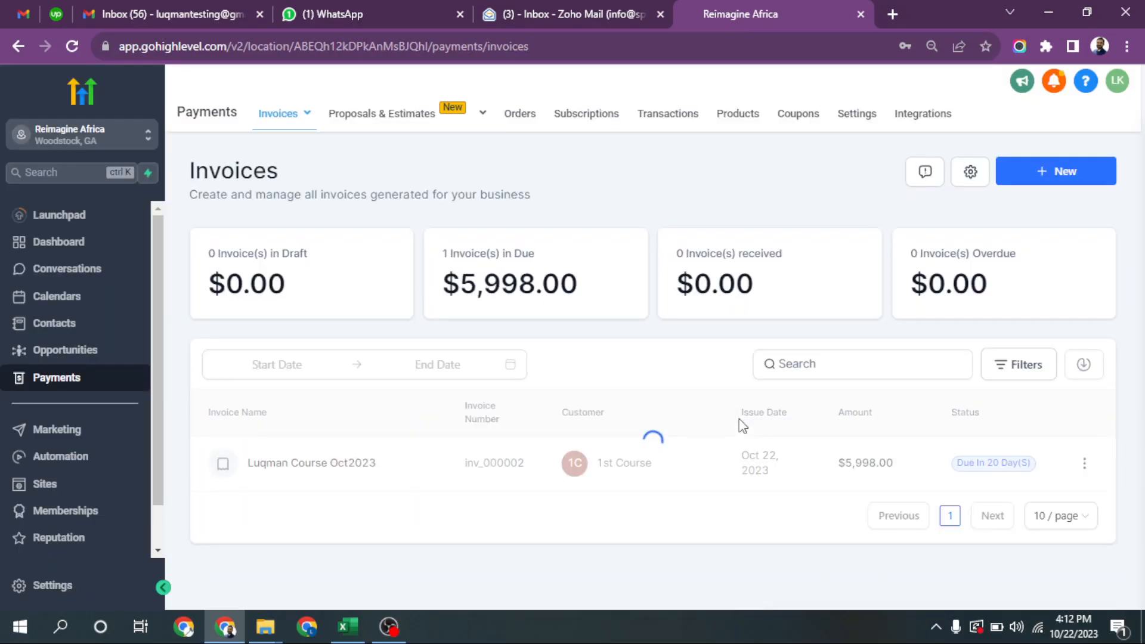
Open the sent invoice from the invoice list, review its resend options without sending, and return to the list
mouse_move(351, 119)
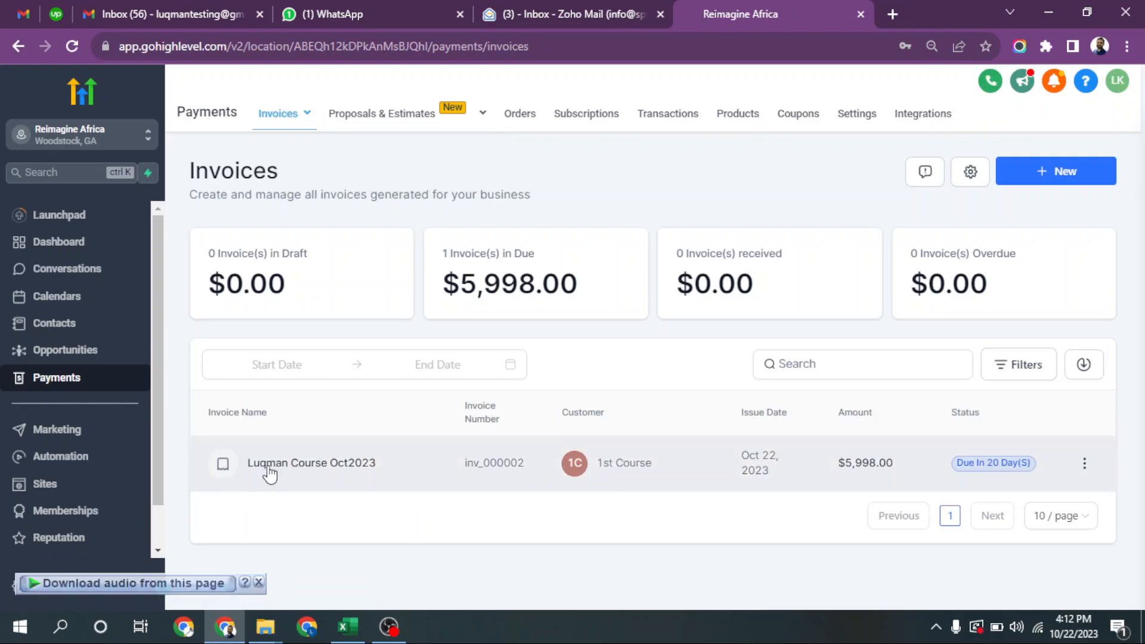
click(1083, 463)
click(1065, 329)
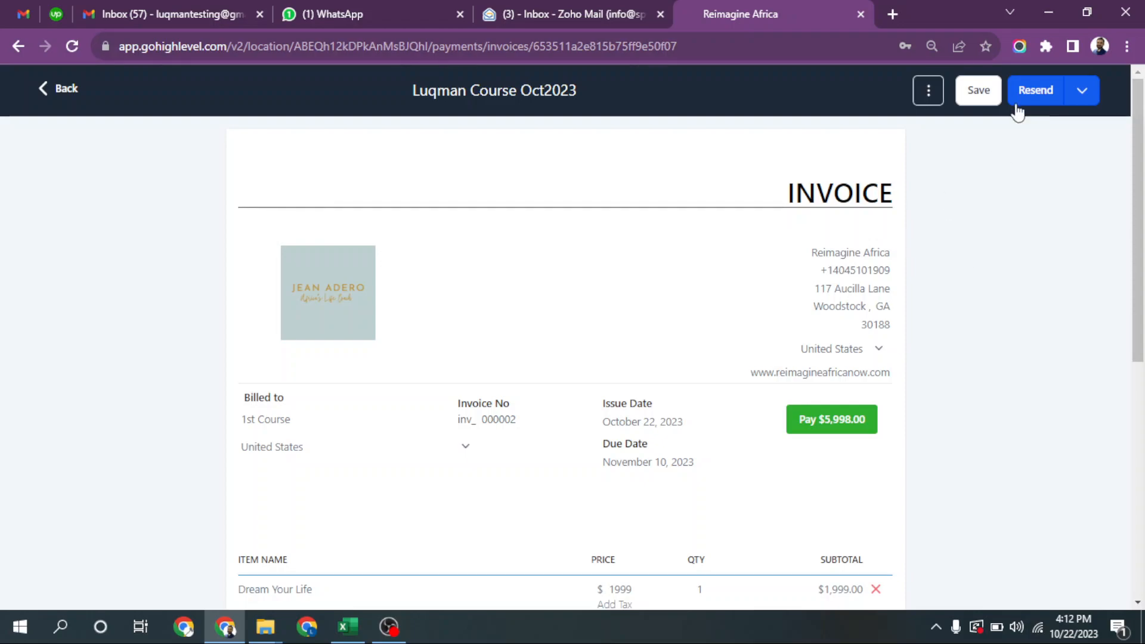
click(1055, 95)
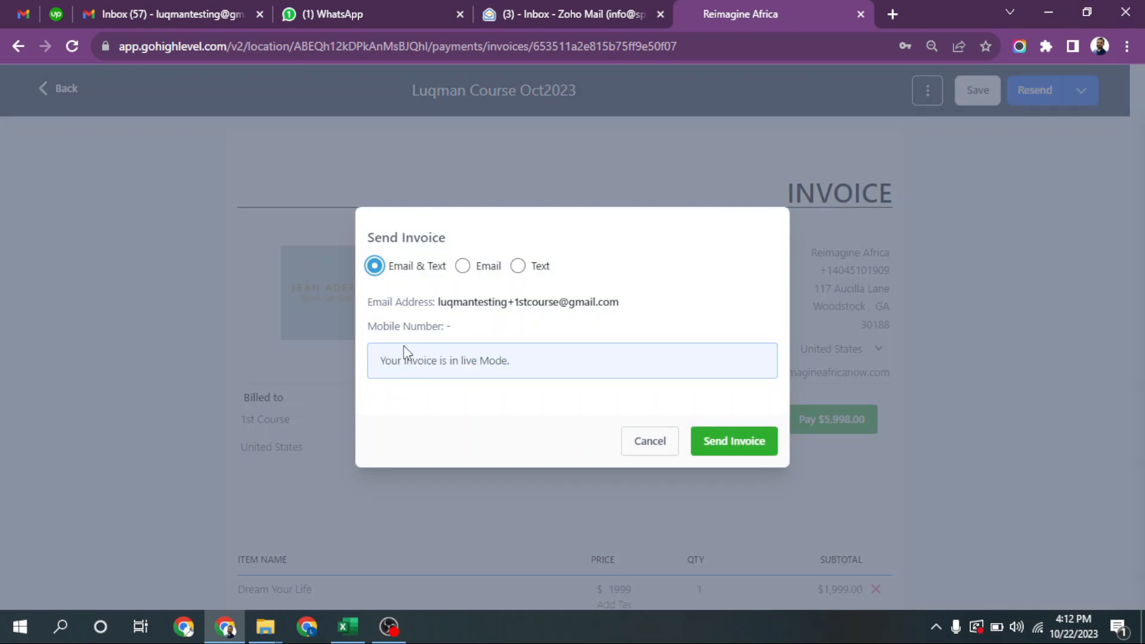
drag(405, 353, 511, 362)
click(640, 445)
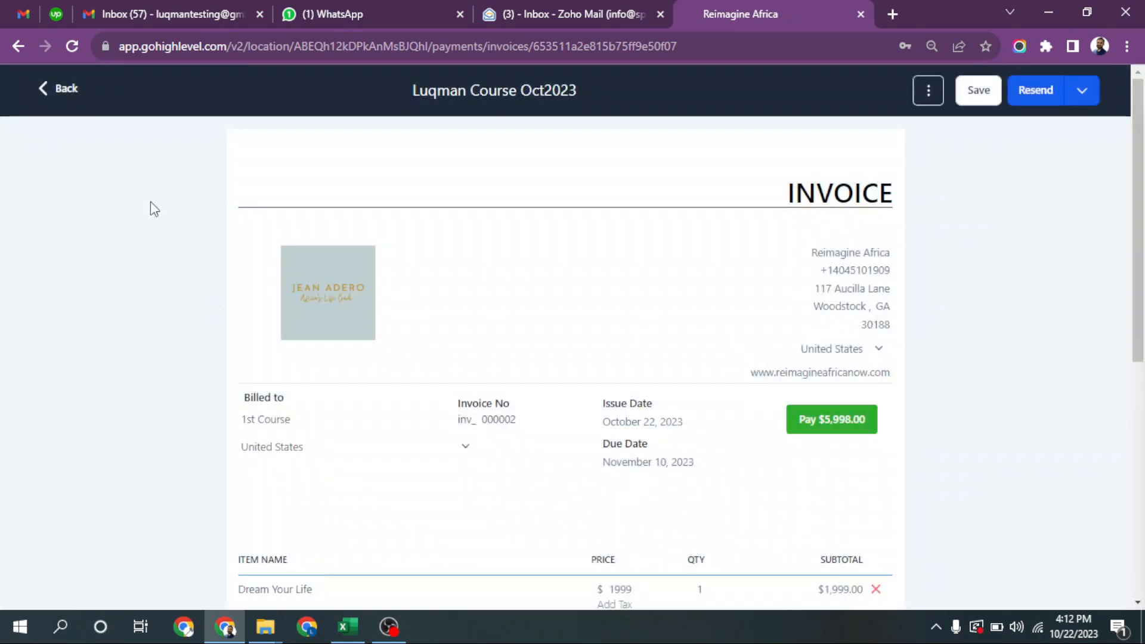
click(60, 90)
Create a new one-time invoice and bill it to an existing client from the full client list
click(1044, 183)
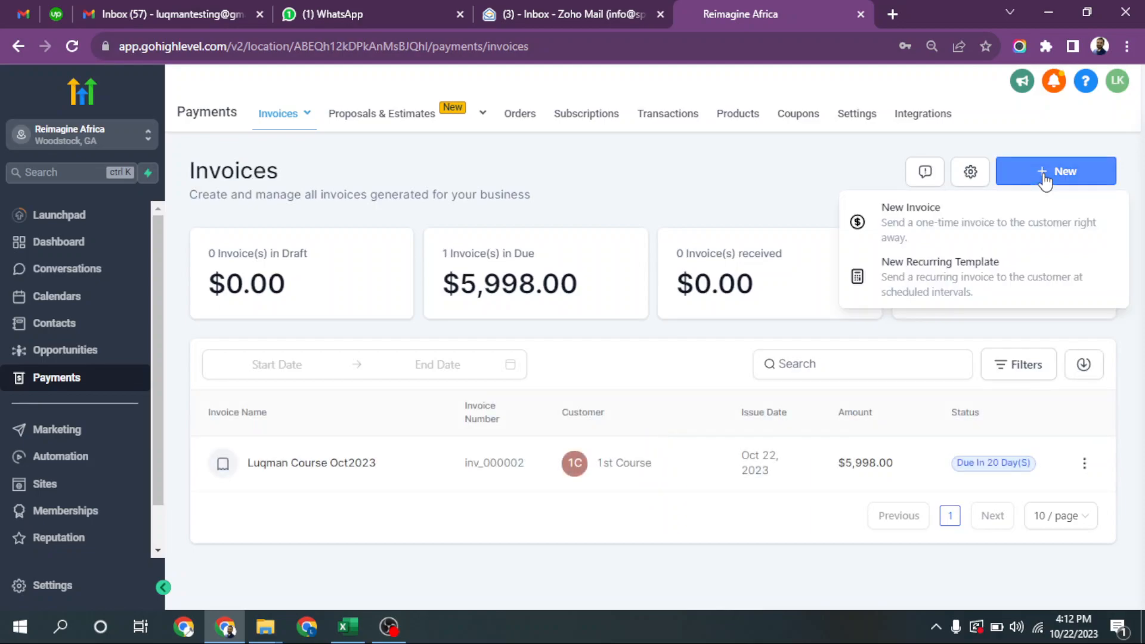
click(899, 223)
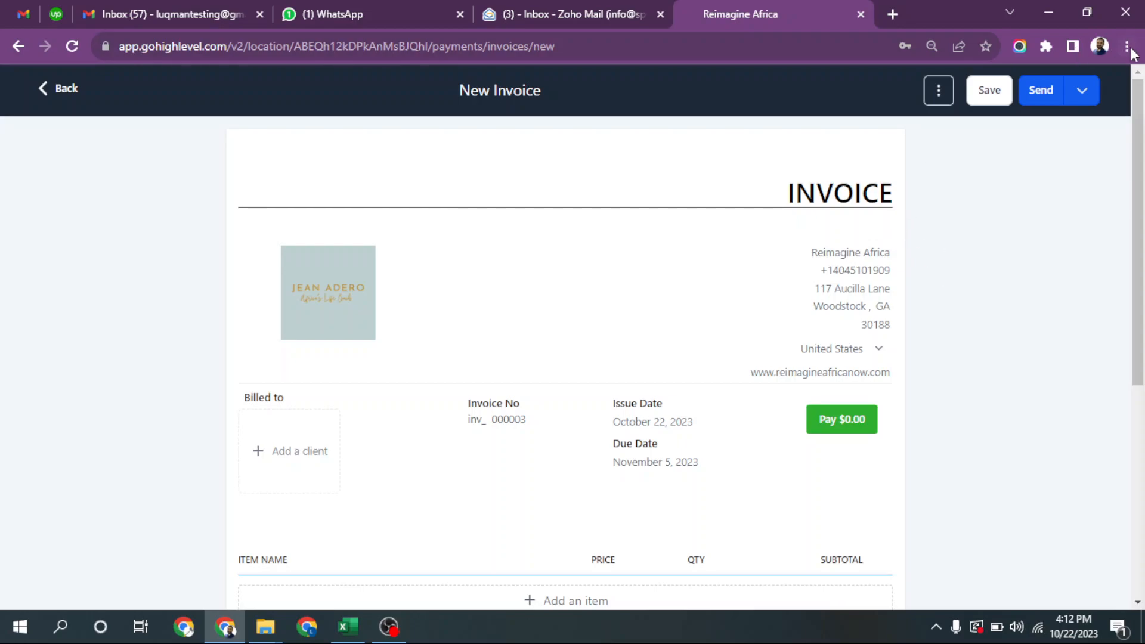
click(1040, 90)
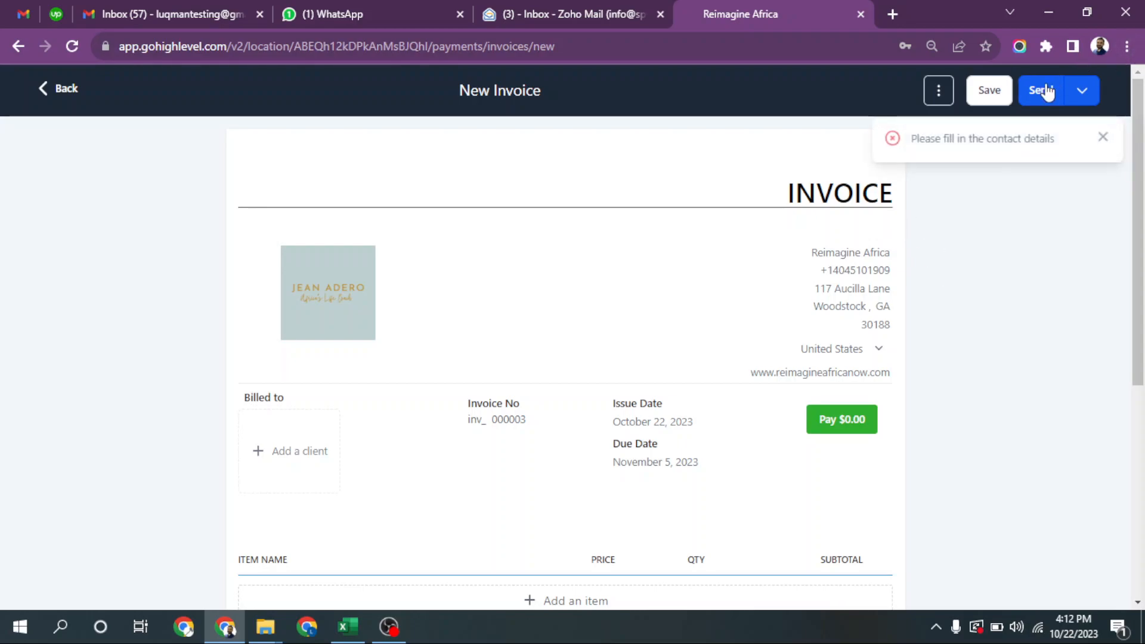
click(324, 456)
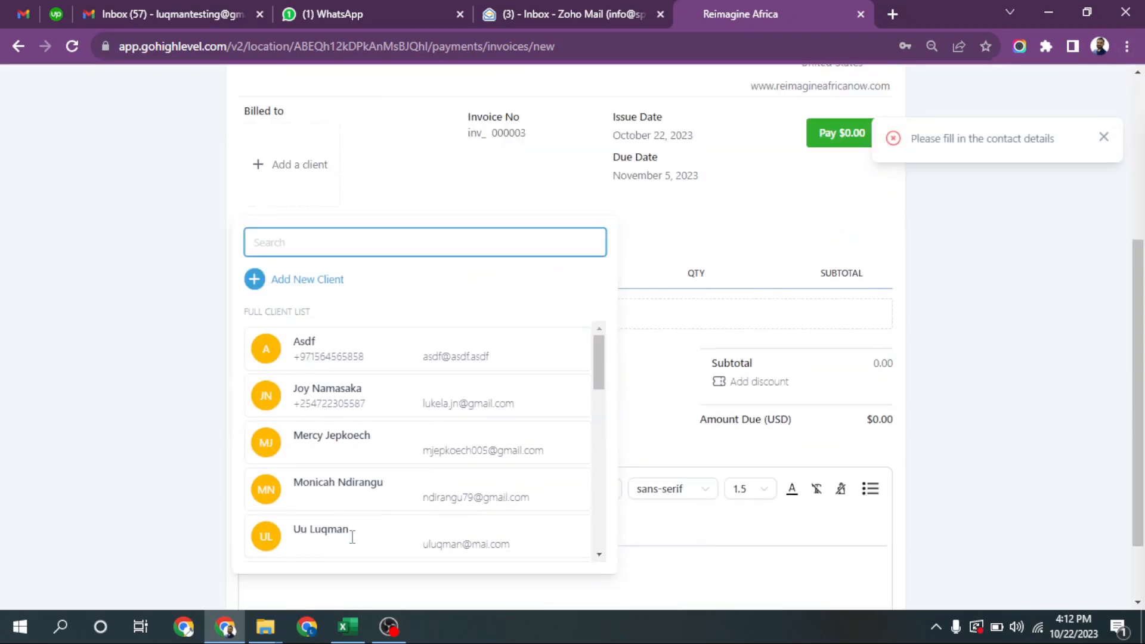
click(371, 475)
Add the product Dream Your Life to the new invoice at the price of 1999
click(526, 347)
click(511, 222)
click(501, 250)
click(504, 275)
click(508, 310)
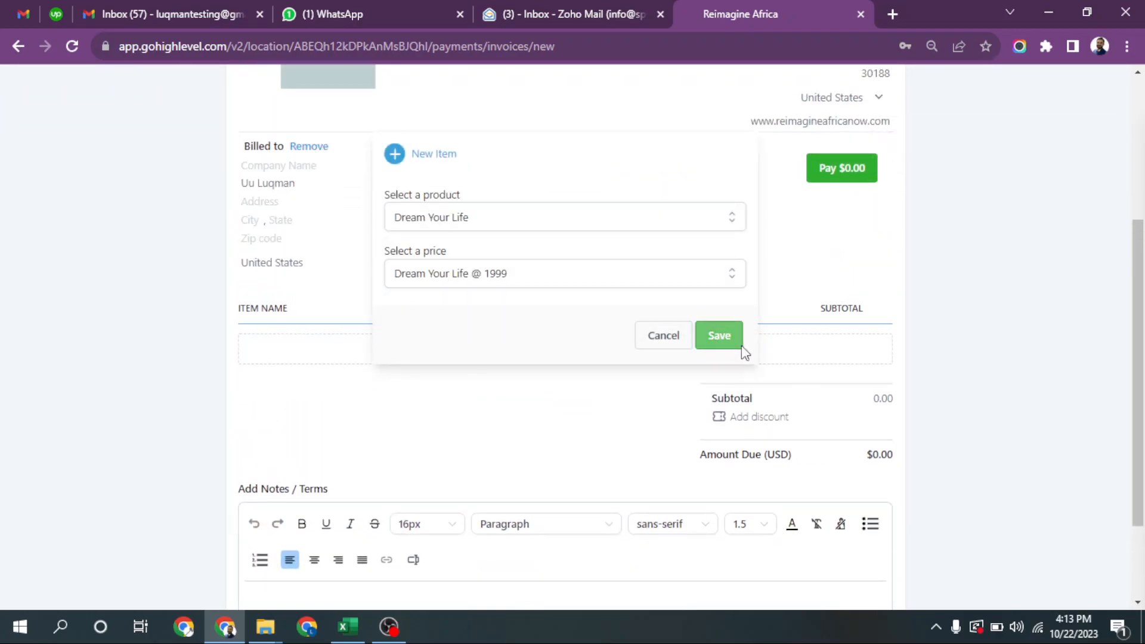
click(718, 336)
Try the Test and Live payment modes in the new invoice's additional sending options, and cancel sending
scroll(591, 266, up, 4)
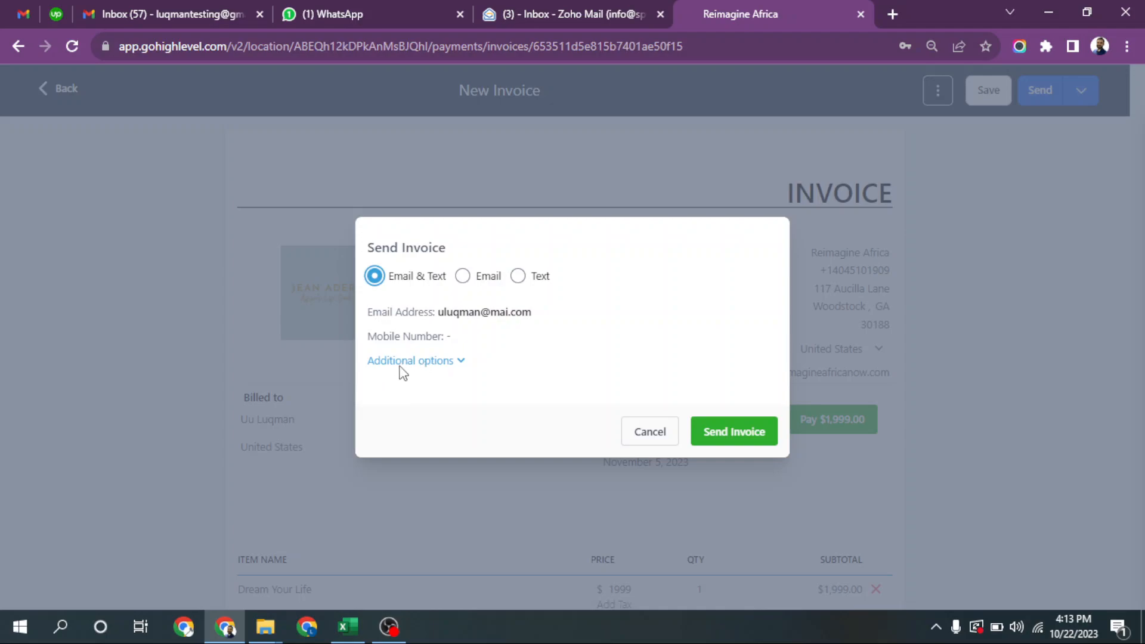
click(432, 361)
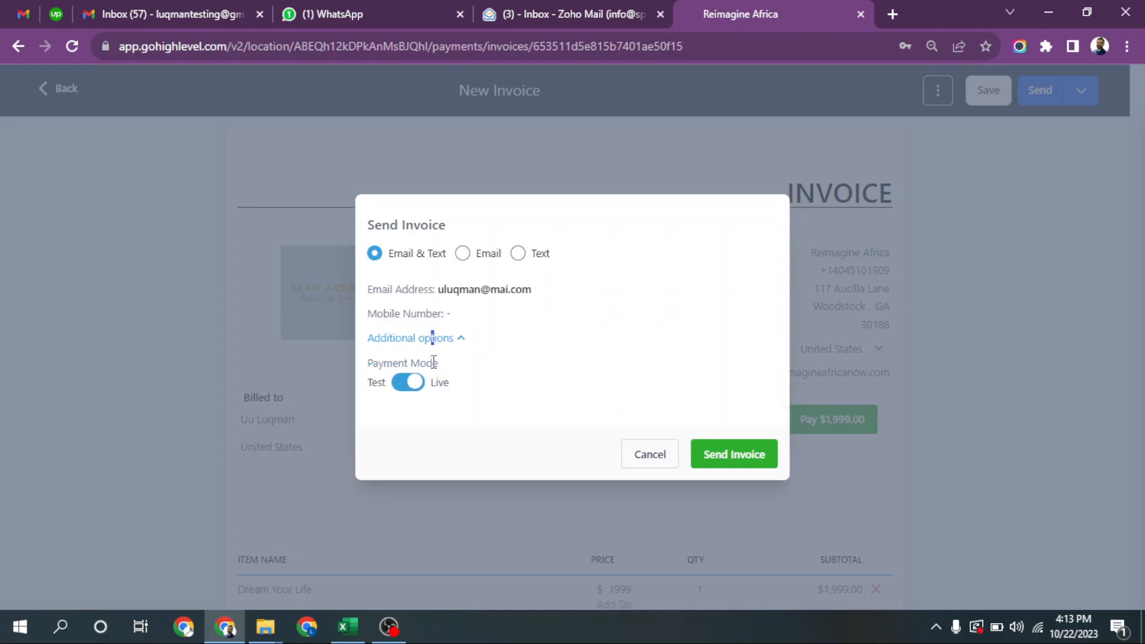
click(414, 389)
click(409, 382)
click(416, 339)
click(413, 363)
click(399, 386)
click(649, 454)
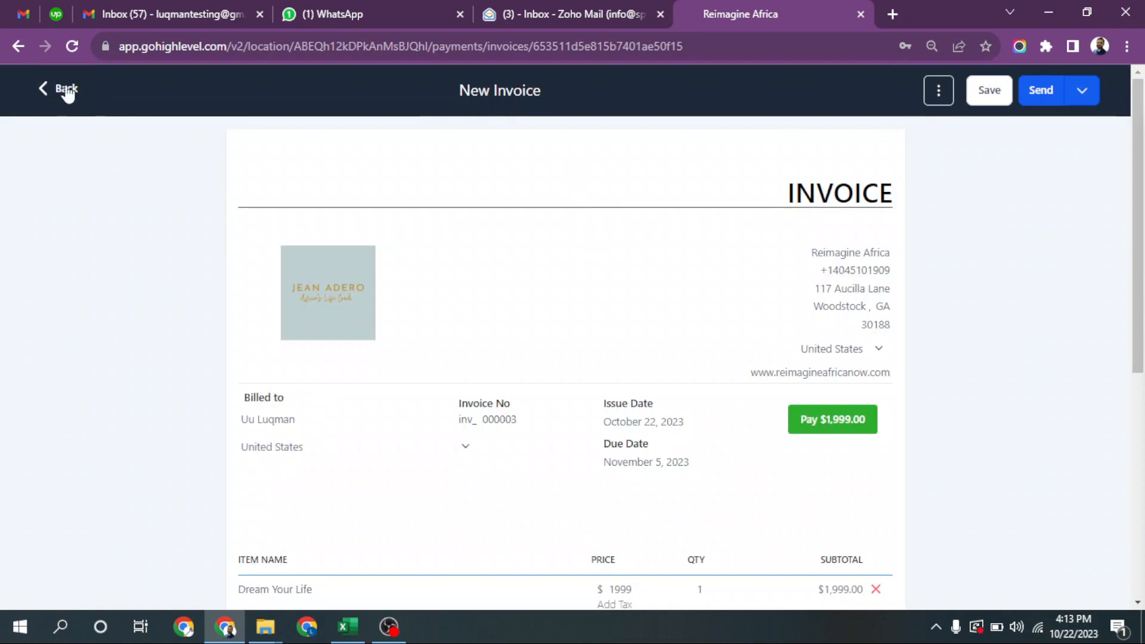
Return to the invoice list and delete the draft invoice named New Invoice
click(66, 89)
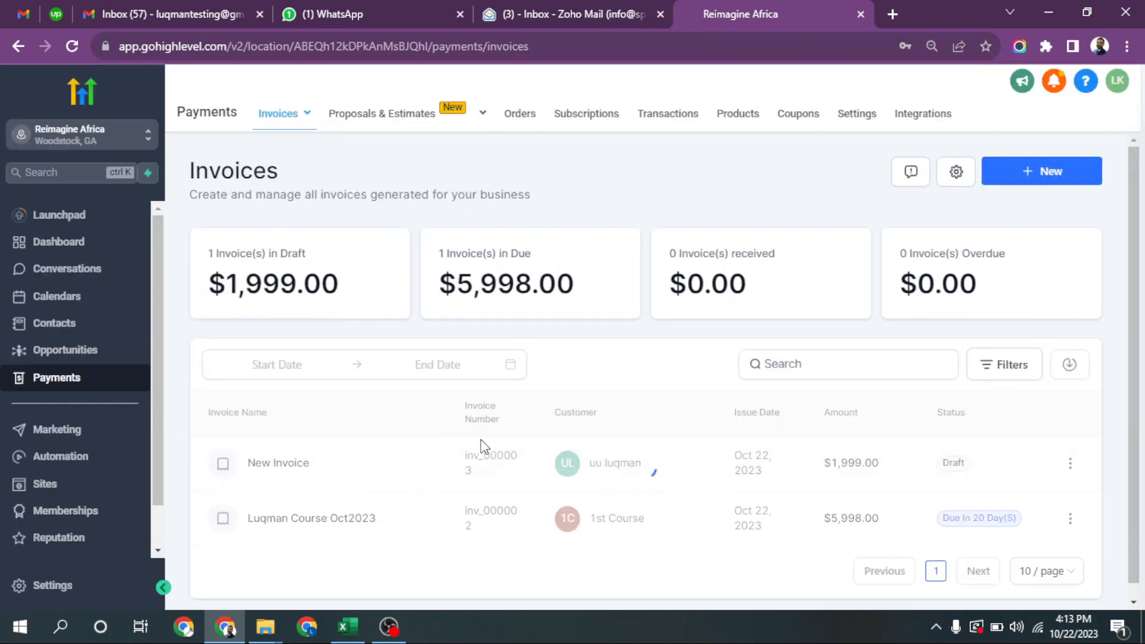
click(1073, 468)
click(1058, 402)
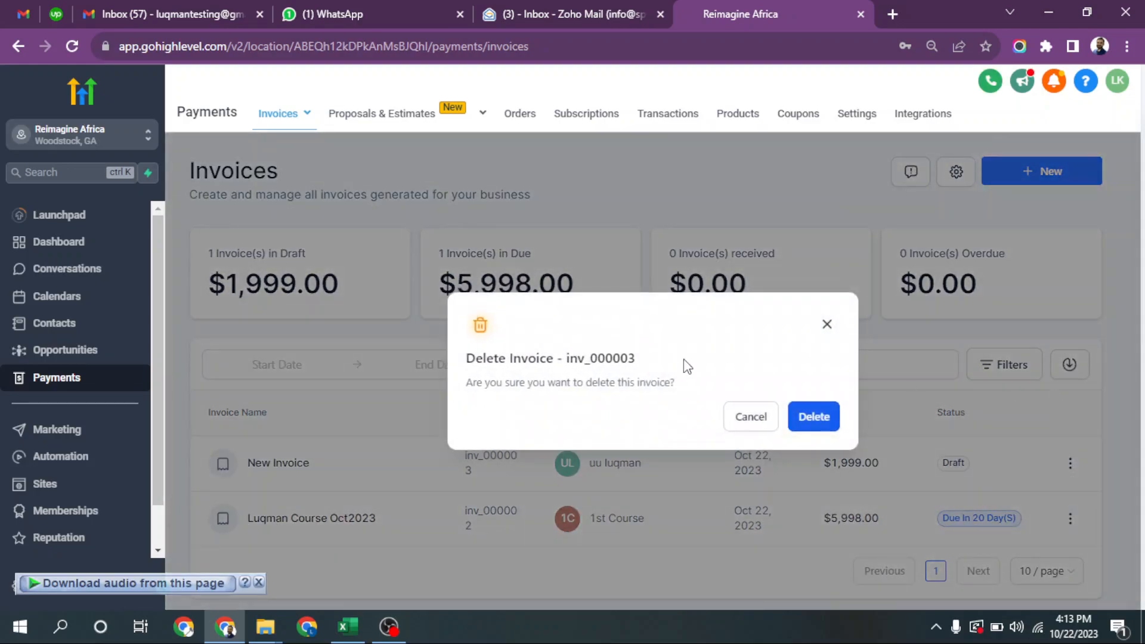
click(821, 415)
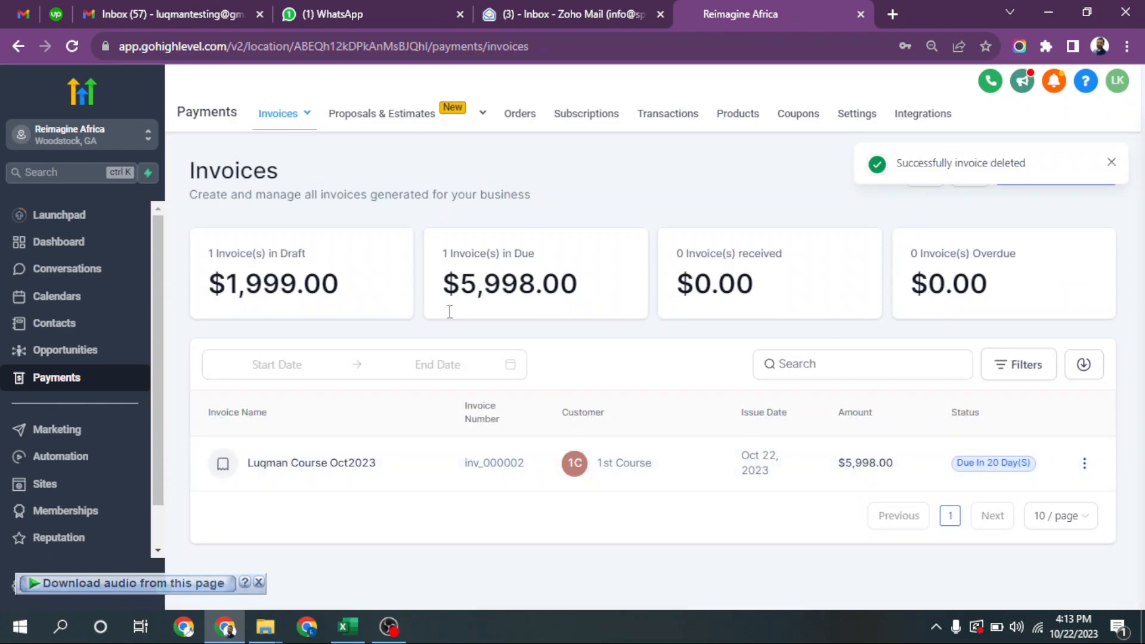
Switch to Gmail, read the "Invoice received" email from Reimagine Africa, and view the invoice it links to
click(180, 13)
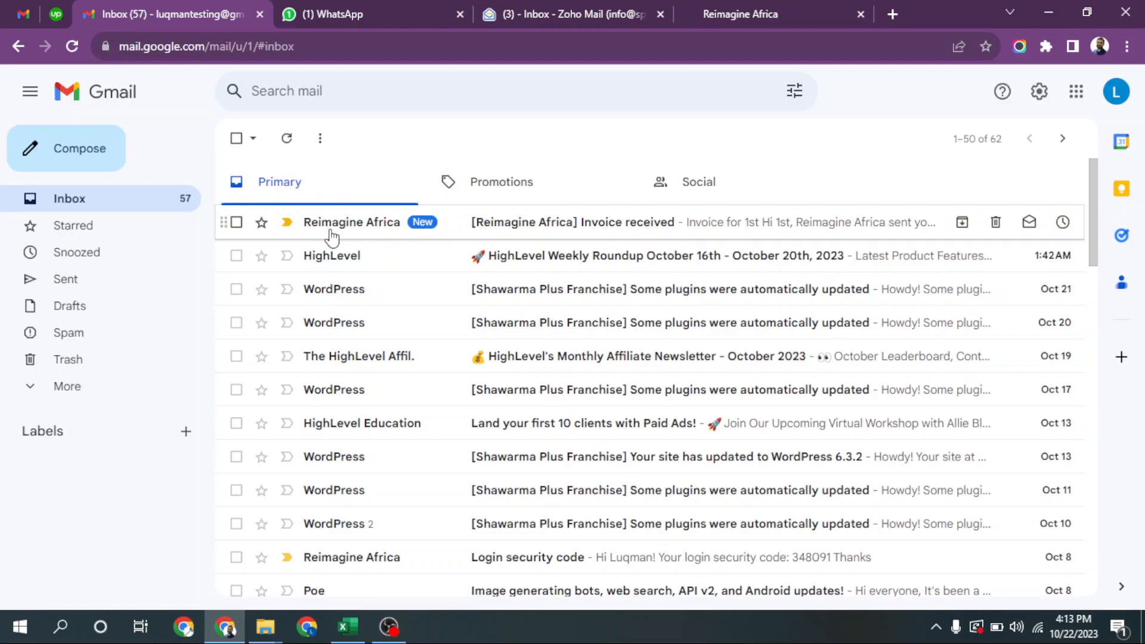
click(654, 233)
scroll(501, 273, down, 5)
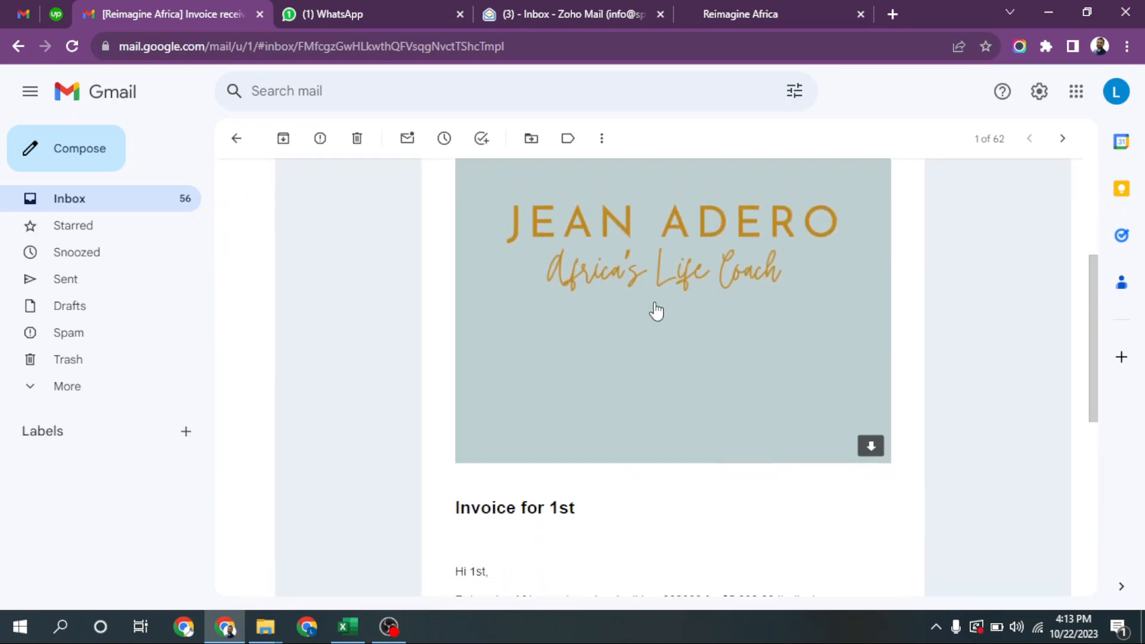
scroll(798, 315, down, 3)
drag(492, 286, 545, 365)
scroll(621, 379, down, 3)
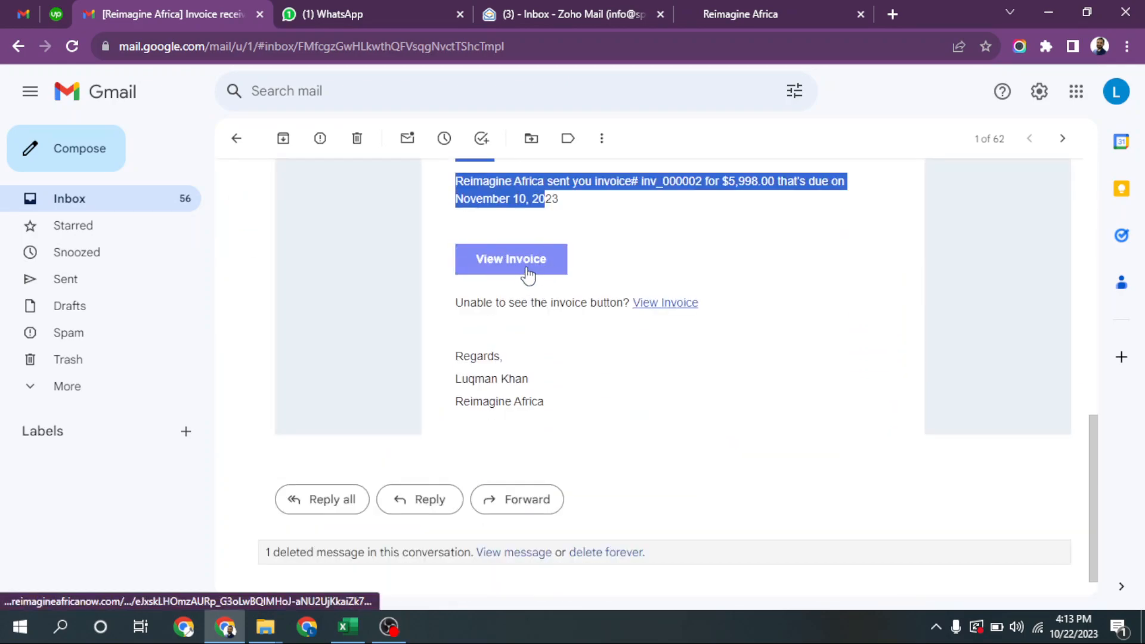
click(508, 262)
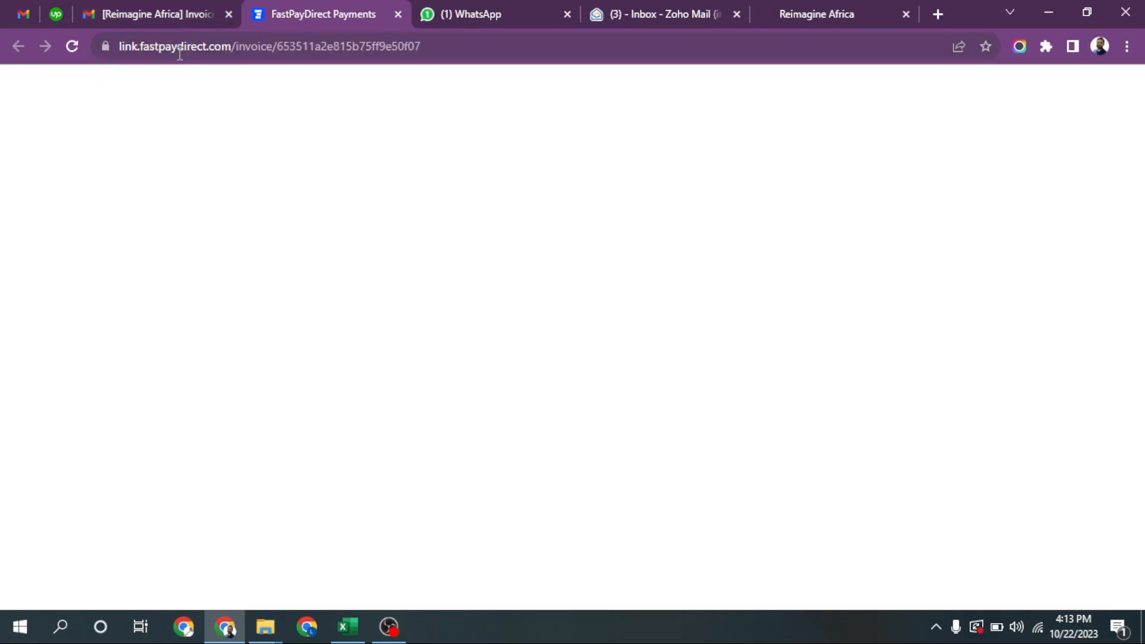
Examine the client's view of the invoice, including the items, amount due, and terms and notes
scroll(813, 292, down, 4)
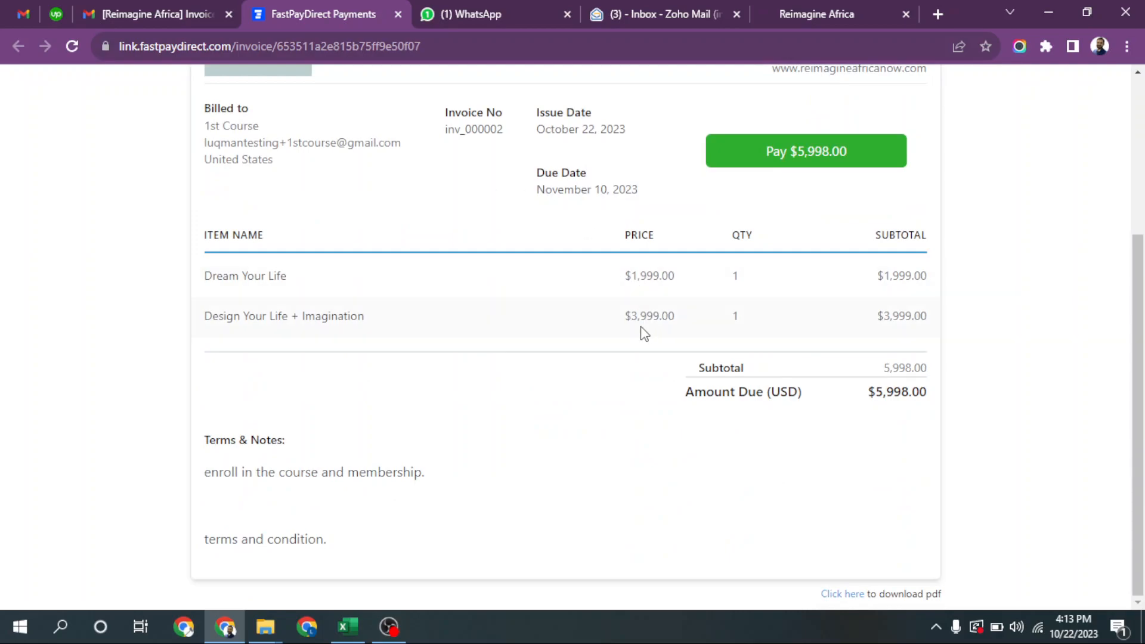
scroll(588, 391, up, 4)
scroll(588, 391, down, 4)
drag(221, 539, 306, 539)
drag(268, 473, 337, 473)
scroll(493, 431, up, 2)
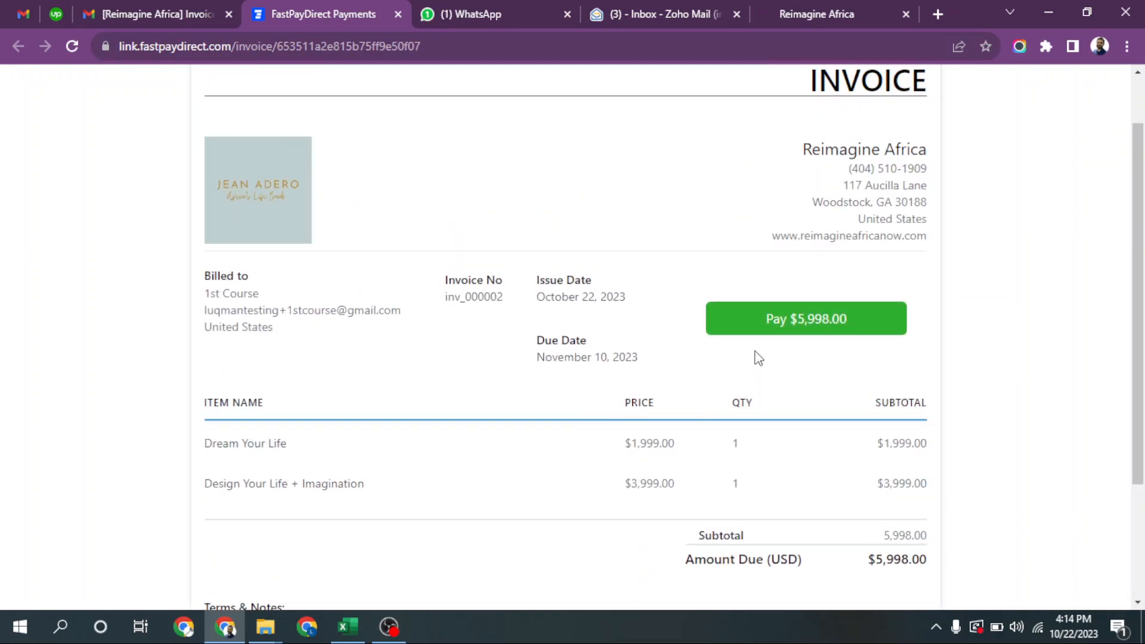
Open the invoice's payment form and inspect the fields for paying by US bank account
click(781, 322)
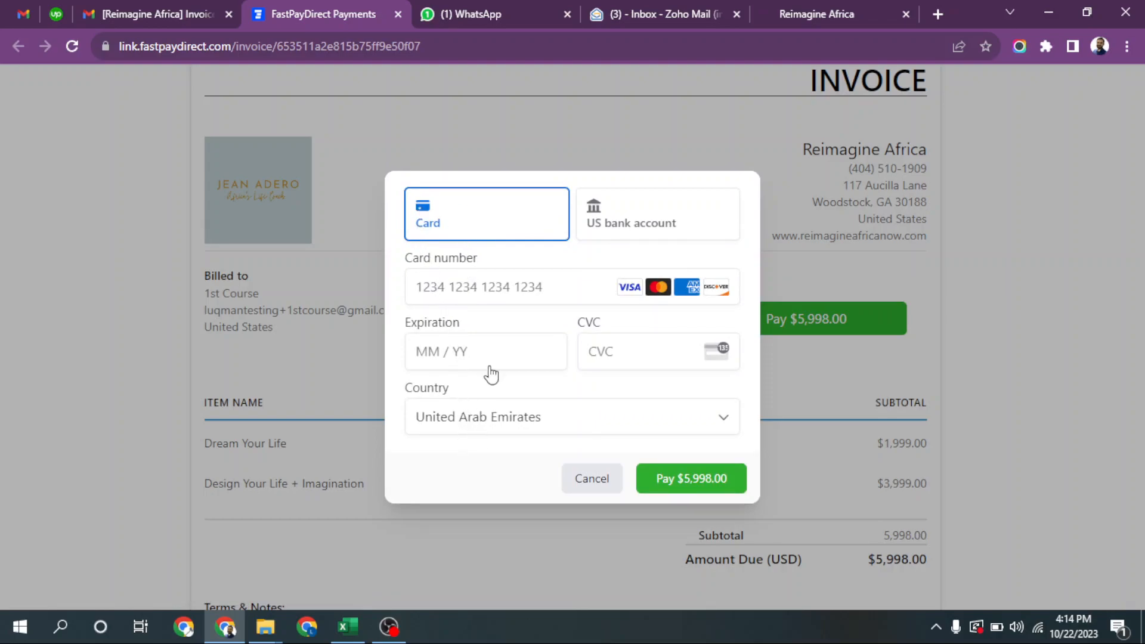
click(623, 232)
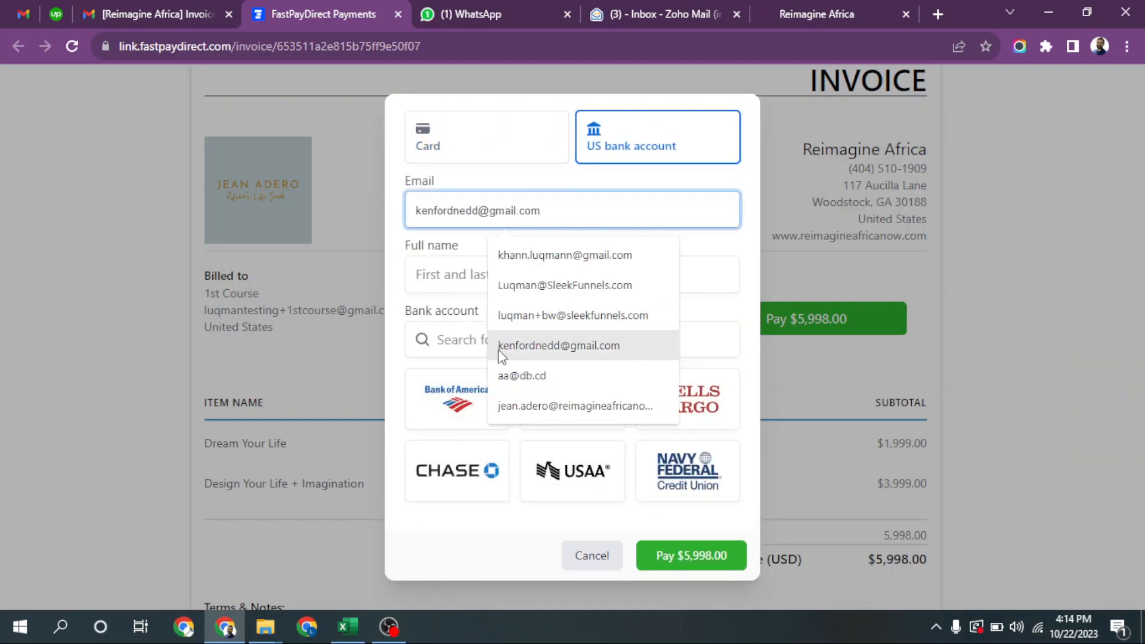
click(446, 271)
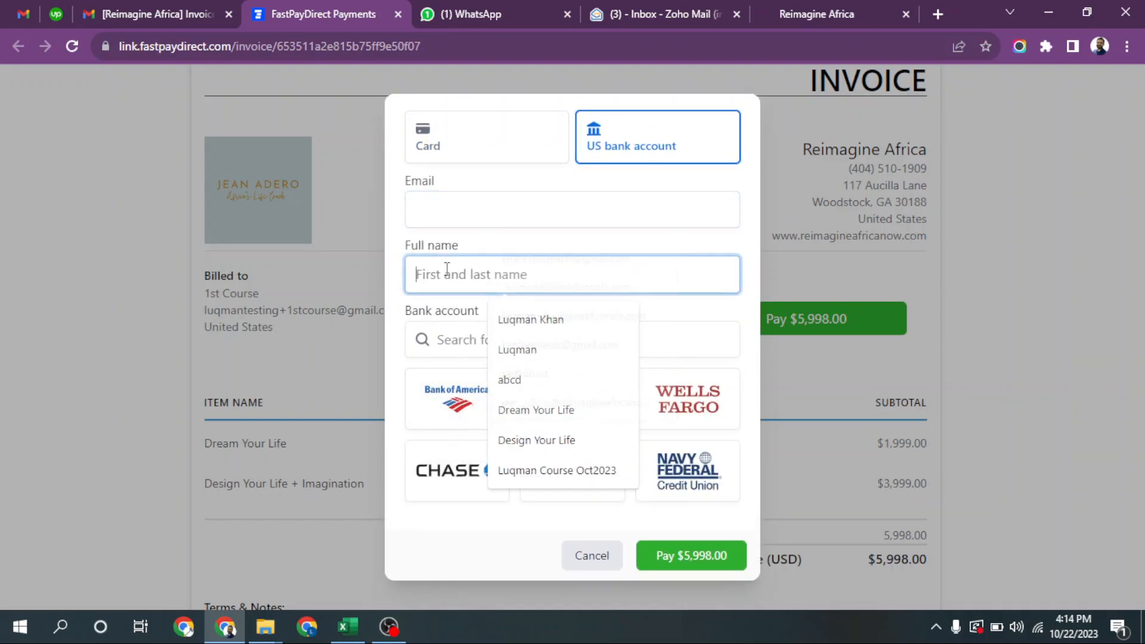
click(660, 247)
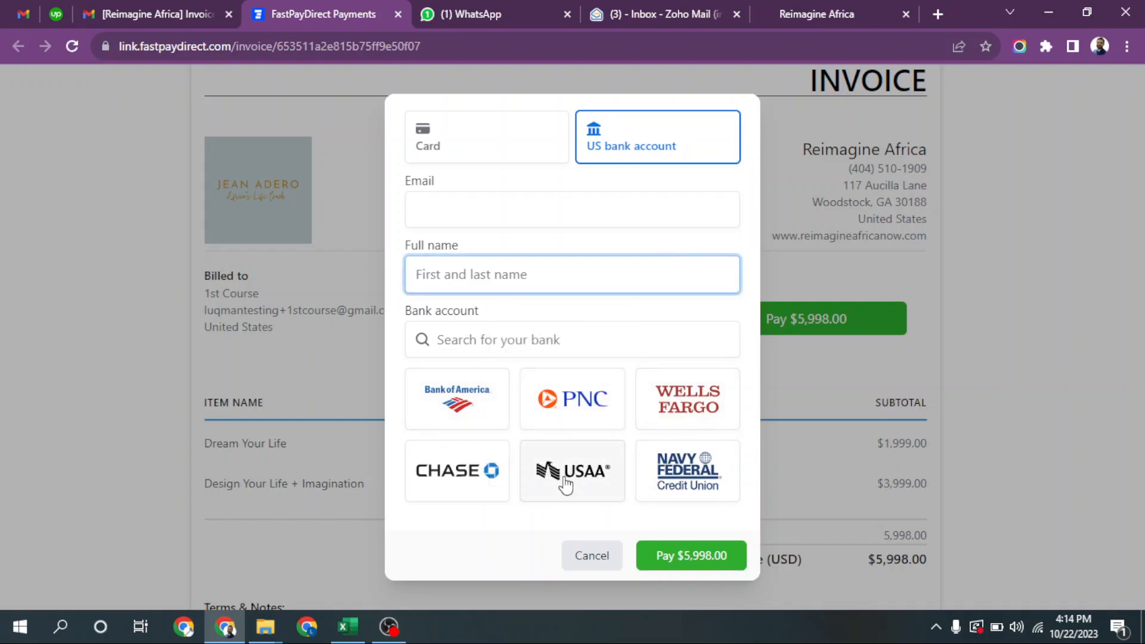